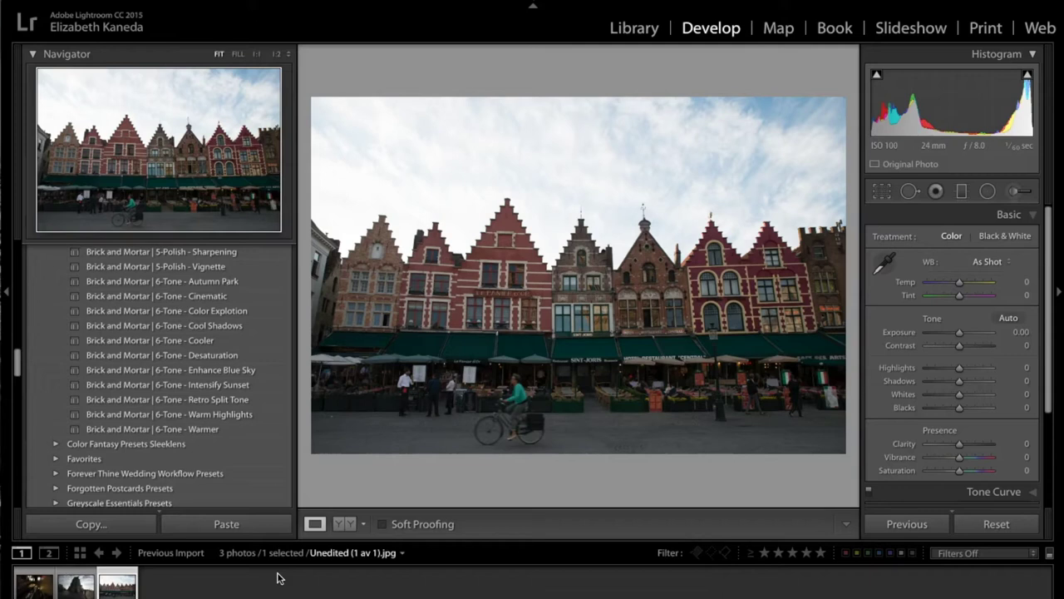
Apply the "Brick and Mortar | 1-Base - Good Start for Cityscapes" preset to the photo of the gabled houses.
scroll(208, 391, "up", 10)
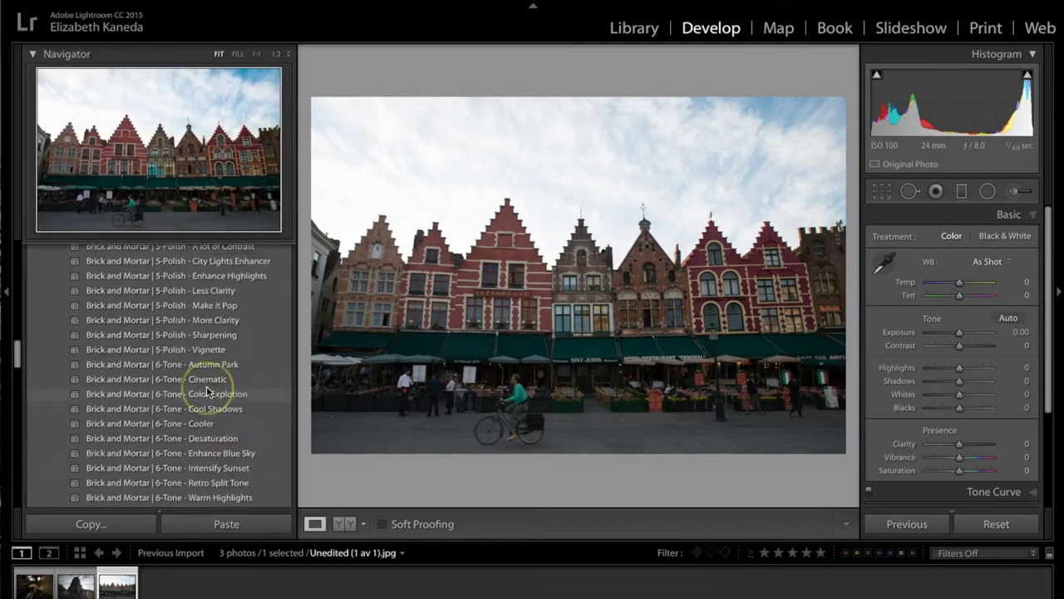
scroll(206, 386, "up", 2)
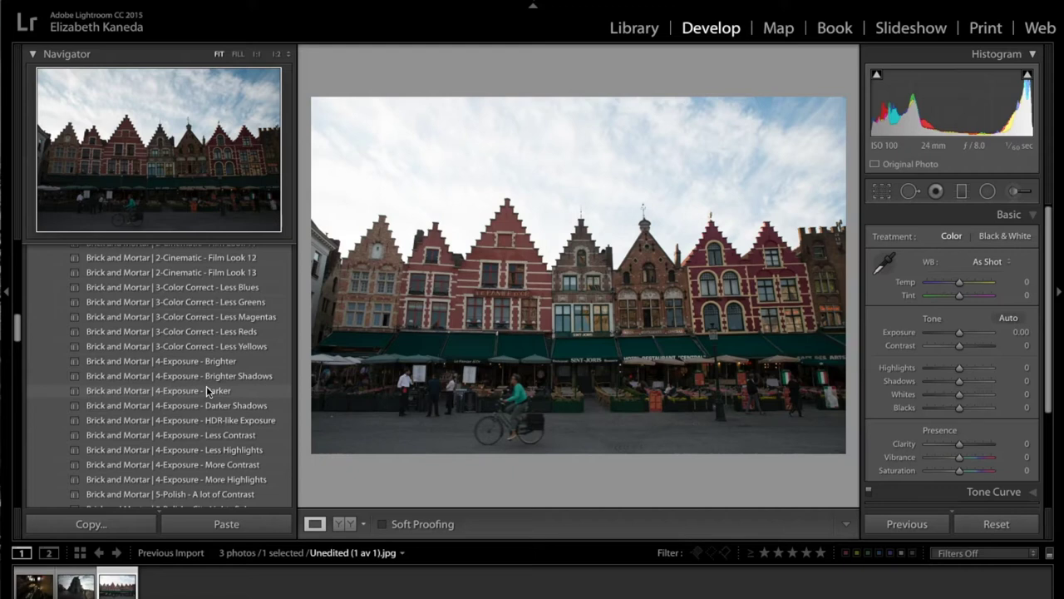
scroll(206, 386, "up", 15)
scroll(207, 387, "up", 2)
scroll(207, 387, "down", 3)
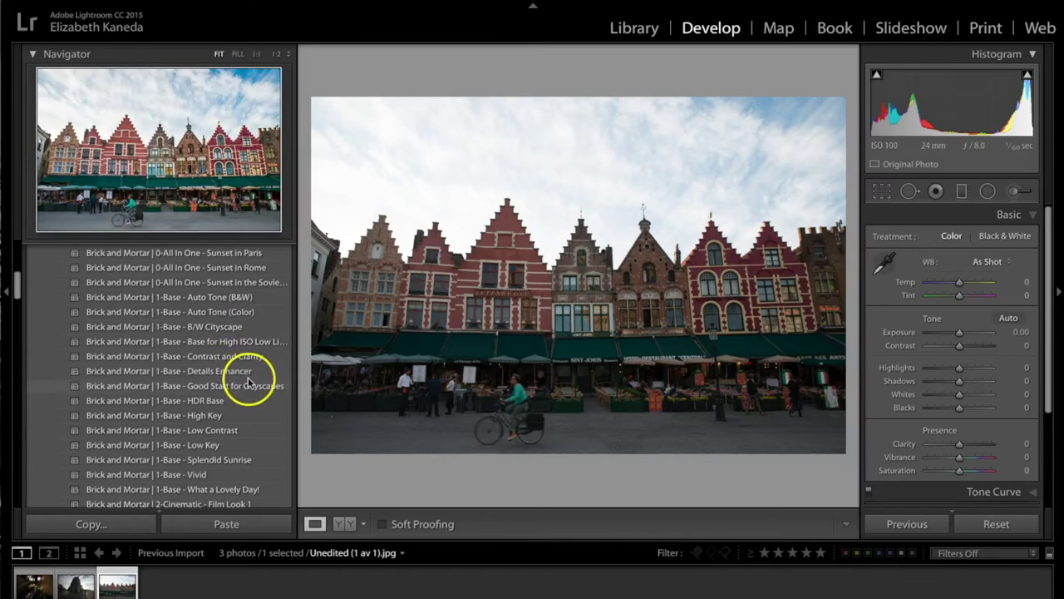
left_click(246, 387)
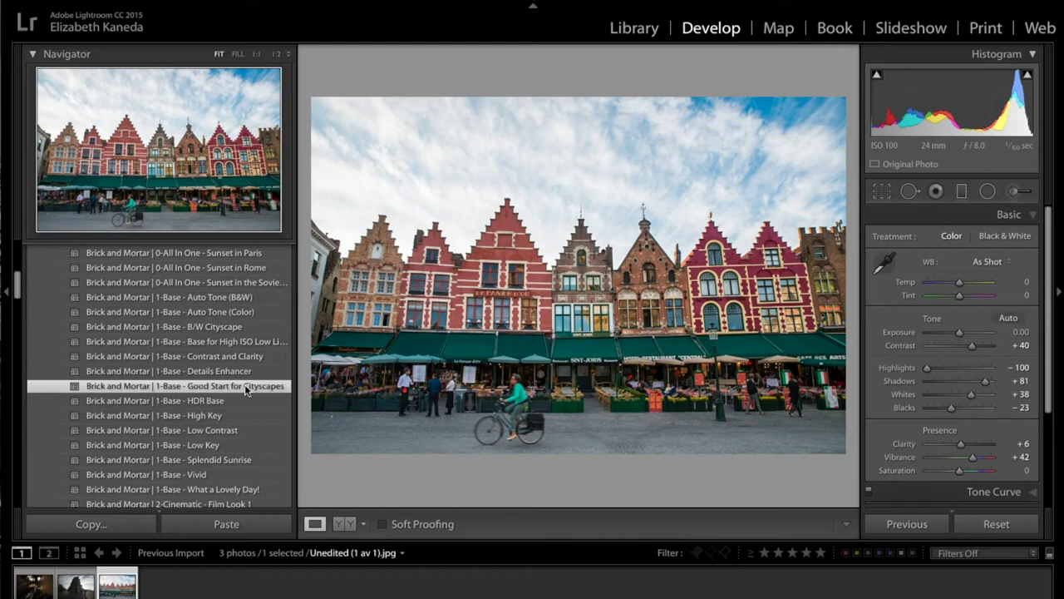
Apply the "Brick and Mortar | 4-Exposure - Brighter Shadows" preset and compare the result with the unedited photo.
scroll(244, 385, "down", 10)
scroll(244, 384, "down", 1)
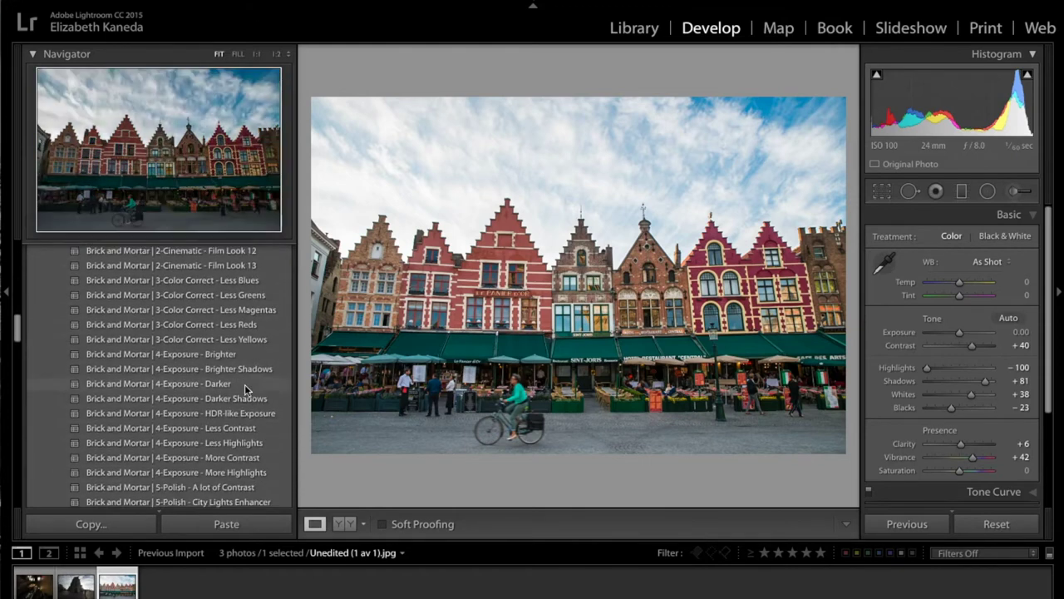
left_click(240, 371)
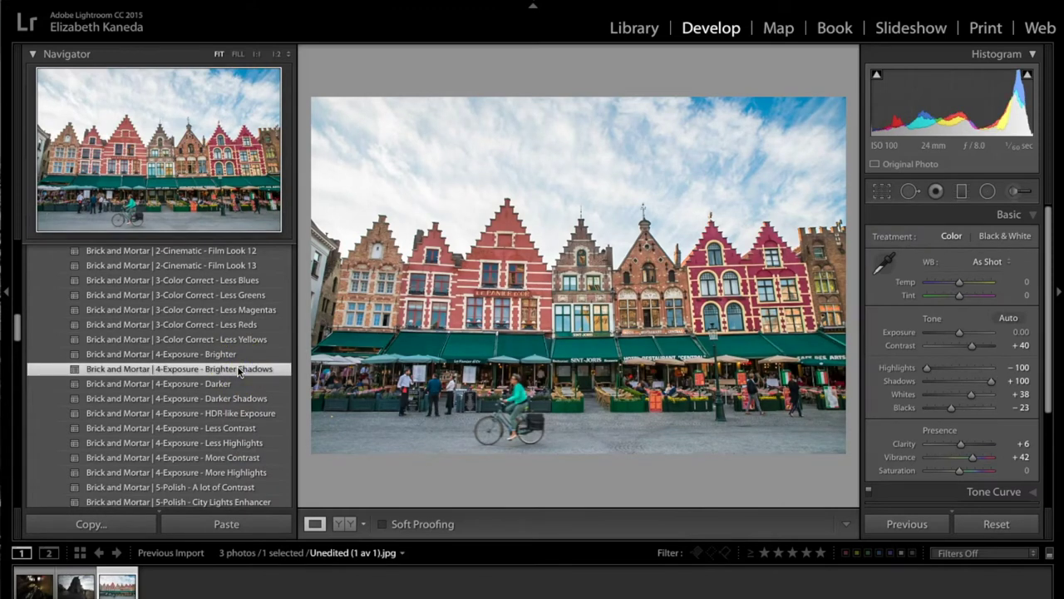
key("backslash")
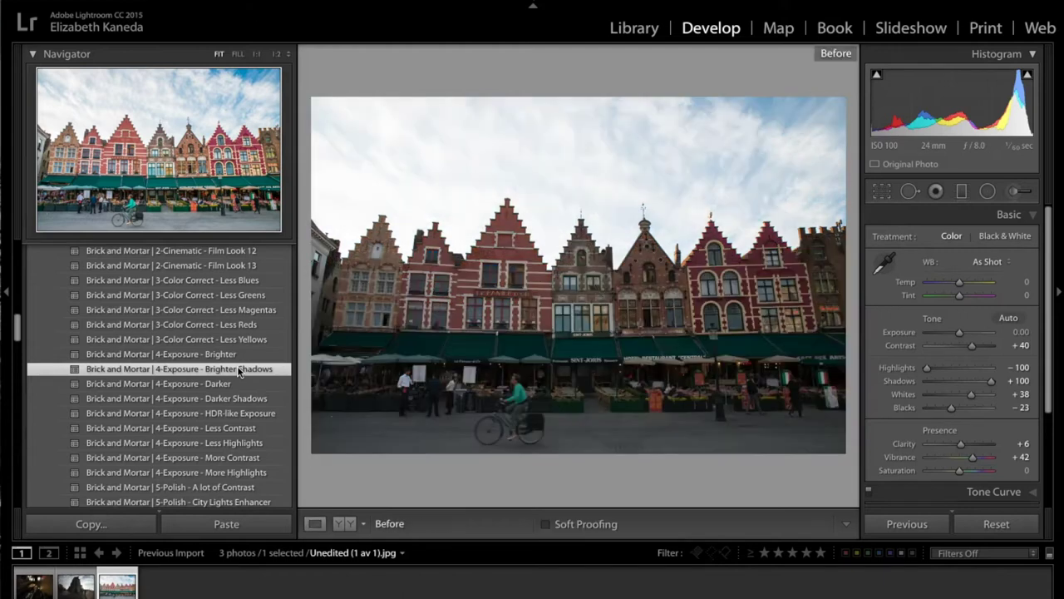
key("backslash")
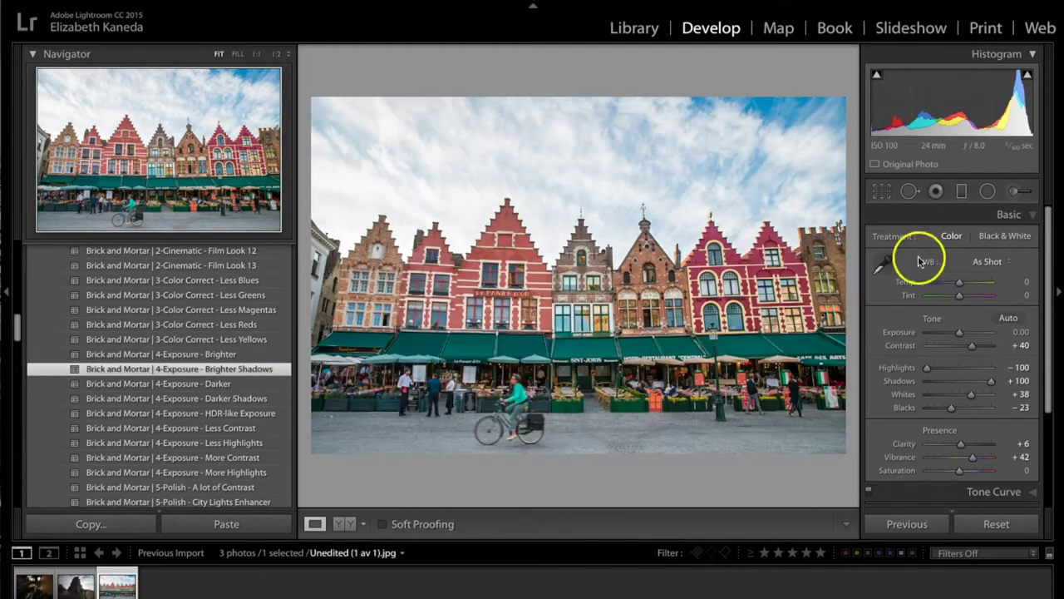
Paint over the house facades and market stalls with the Adjustment Brush using the "Brick and Mortar | Exposure - Contrast" effect.
left_click(1013, 193)
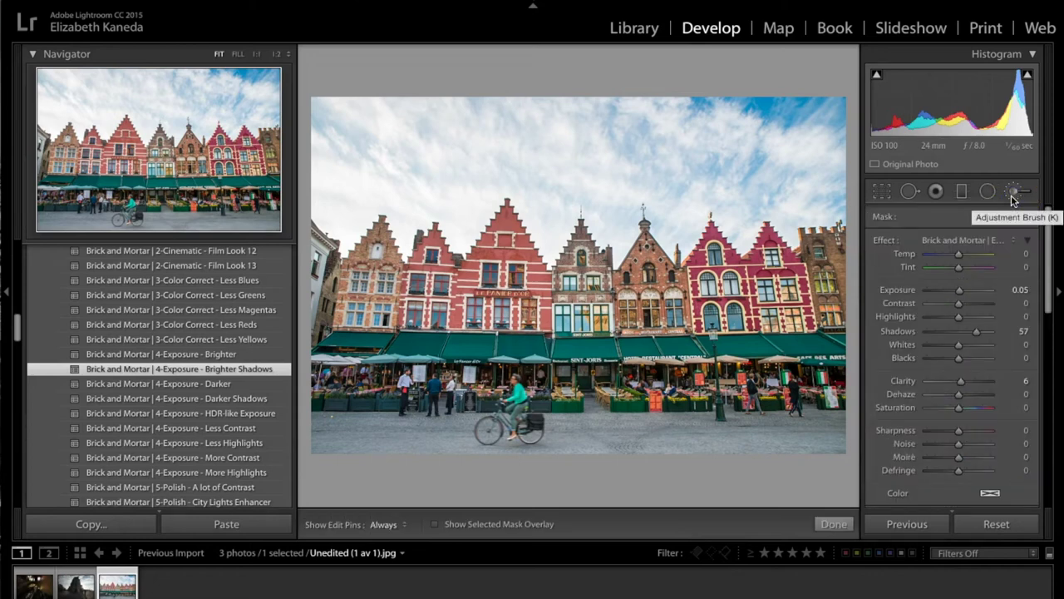
left_click(981, 238)
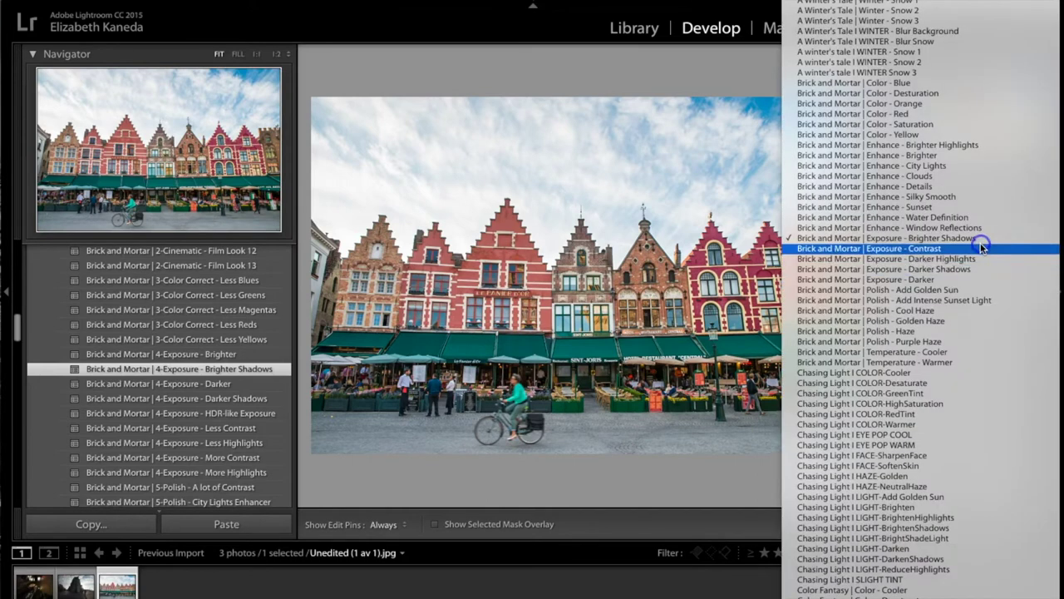
left_click(883, 239)
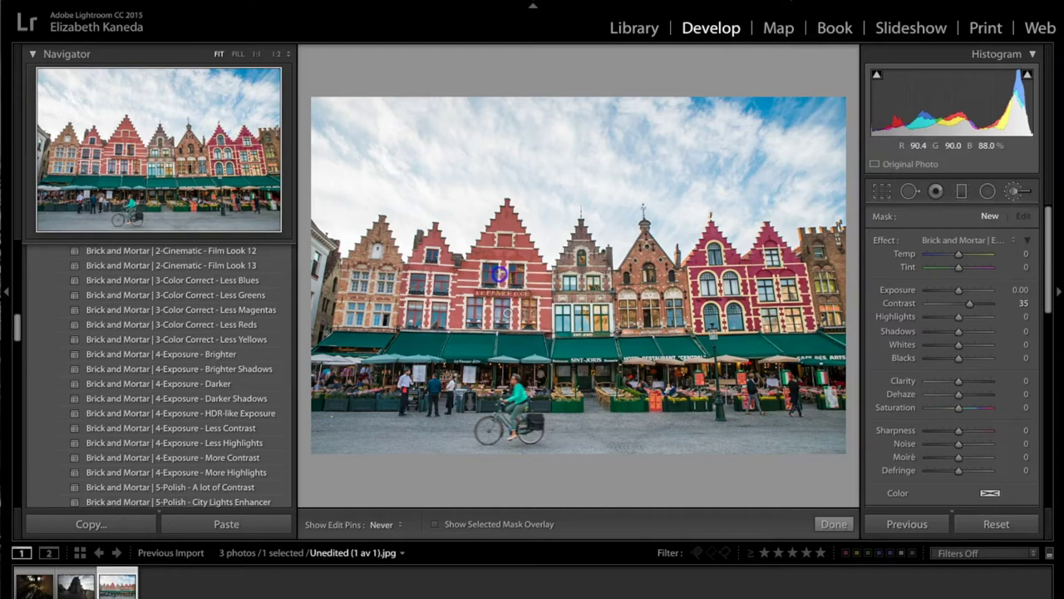
left_click(505, 316)
mouse_move(505, 316)
left_mouse_down()
mouse_move(428, 322)
mouse_move(401, 299)
mouse_move(340, 318)
mouse_move(407, 301)
mouse_move(400, 292)
mouse_move(423, 330)
mouse_move(503, 337)
left_mouse_up()
mouse_move(664, 350)
left_mouse_down()
mouse_move(361, 359)
mouse_move(446, 349)
left_mouse_up()
mouse_move(596, 334)
left_mouse_down()
mouse_move(581, 319)
mouse_move(587, 293)
mouse_move(584, 301)
left_mouse_up()
mouse_move(662, 293)
left_mouse_down()
mouse_move(655, 255)
mouse_move(706, 327)
mouse_move(683, 294)
left_mouse_up()
left_click_drag(608, 309, 768, 331)
mouse_move(722, 266)
left_mouse_down()
mouse_move(722, 307)
mouse_move(807, 288)
mouse_move(854, 305)
left_mouse_up()
mouse_move(532, 349)
left_mouse_down()
mouse_move(747, 355)
mouse_move(478, 387)
left_mouse_up()
left_click_drag(576, 378, 577, 379)
key("h")
mouse_move(489, 358)
left_mouse_down()
mouse_move(774, 362)
mouse_move(704, 390)
left_mouse_up()
left_click_drag(795, 297, 796, 296)
key("h")
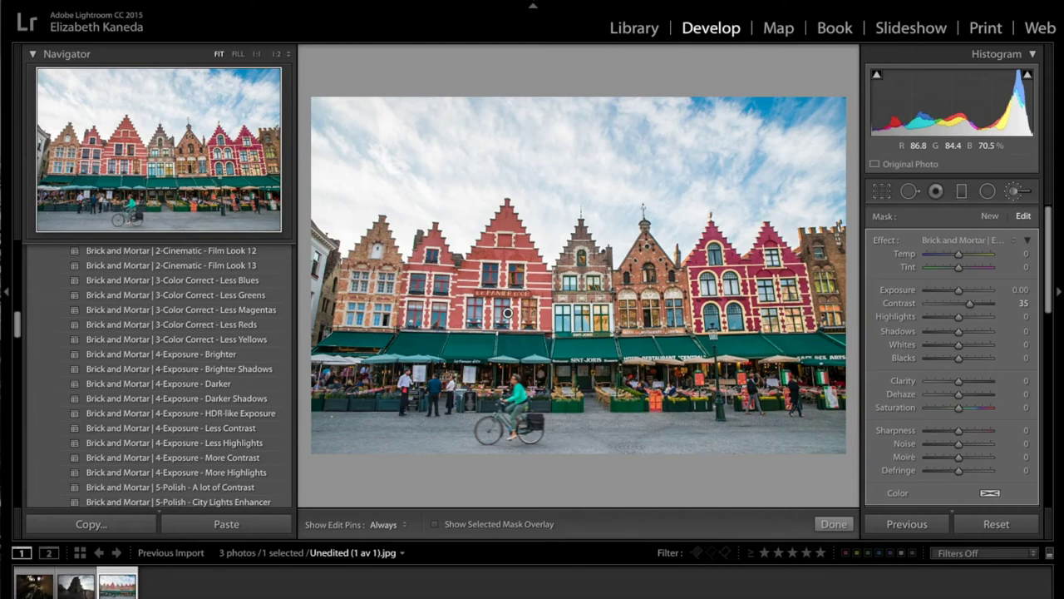
Create a new brush mask with the "Brick and Mortar | Enhance - Clouds" effect and paint it across the sky.
left_click(992, 216)
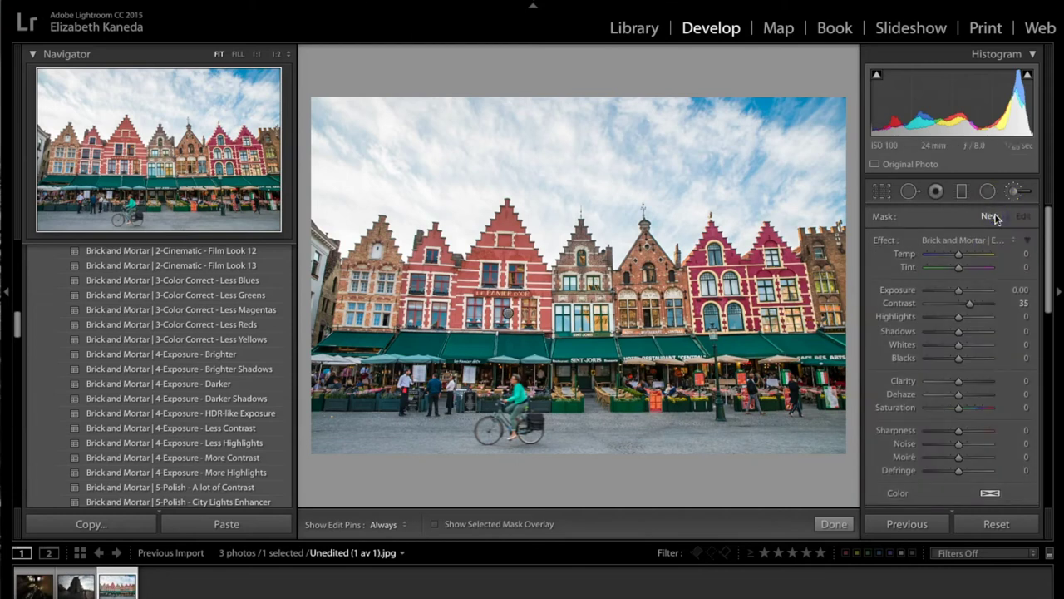
left_click(991, 240)
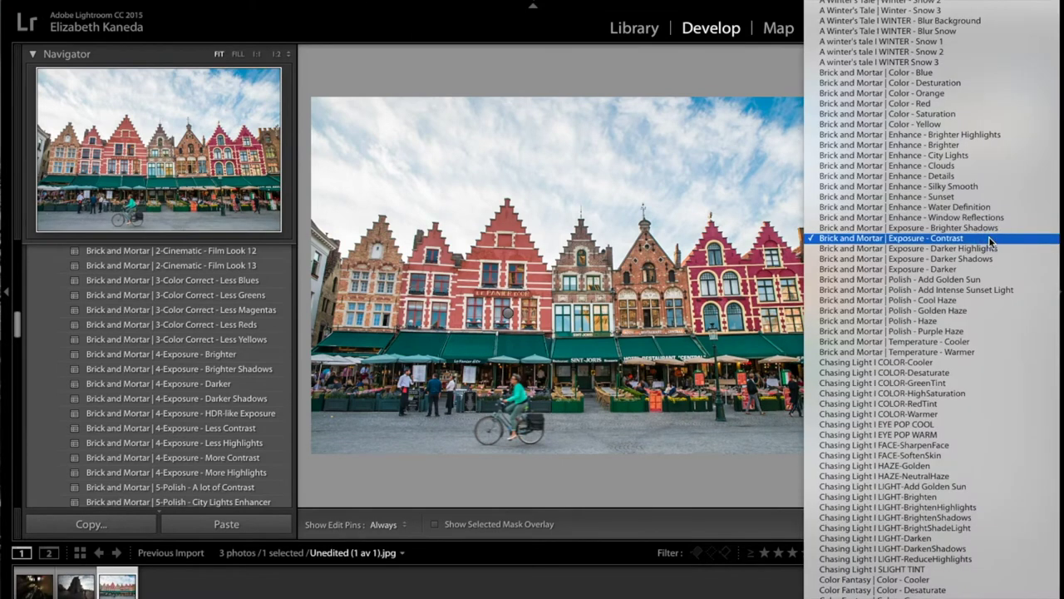
left_click(962, 165)
key("h")
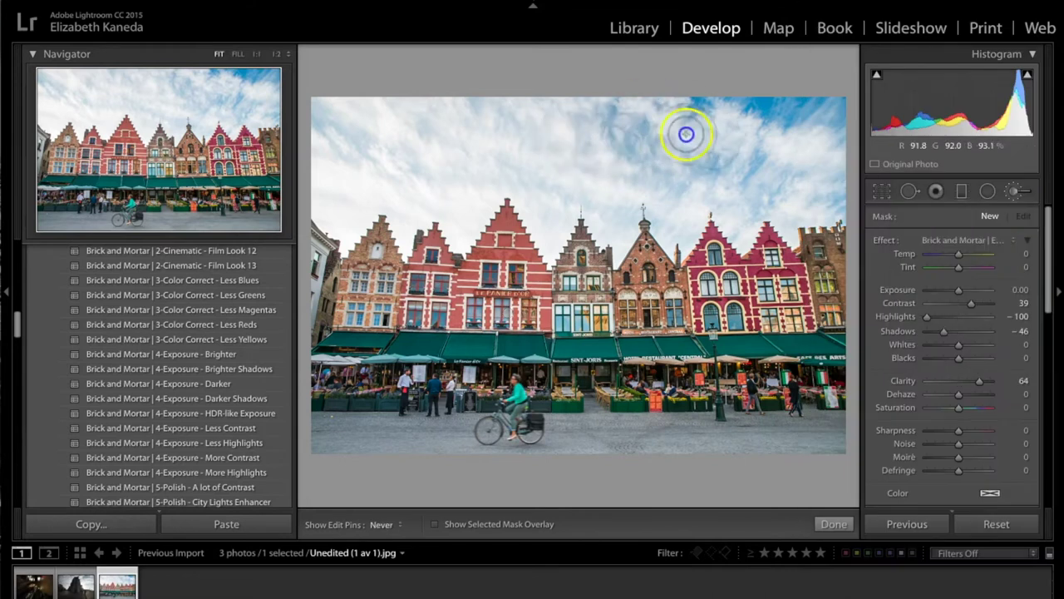
left_click(523, 159)
mouse_move(522, 158)
left_mouse_down()
mouse_move(437, 114)
mouse_move(412, 108)
mouse_move(389, 120)
mouse_move(445, 199)
mouse_move(469, 202)
mouse_move(454, 236)
mouse_move(380, 173)
mouse_move(329, 161)
left_mouse_up()
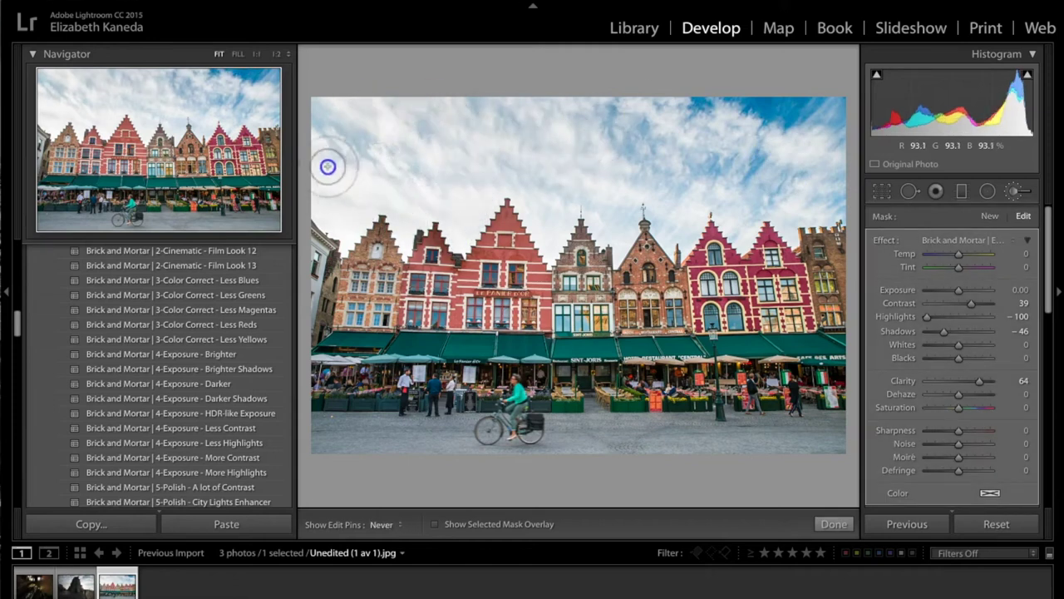
left_click(675, 181)
mouse_move(675, 181)
left_mouse_down()
mouse_move(674, 222)
mouse_move(736, 162)
mouse_move(851, 141)
mouse_move(848, 187)
left_mouse_up()
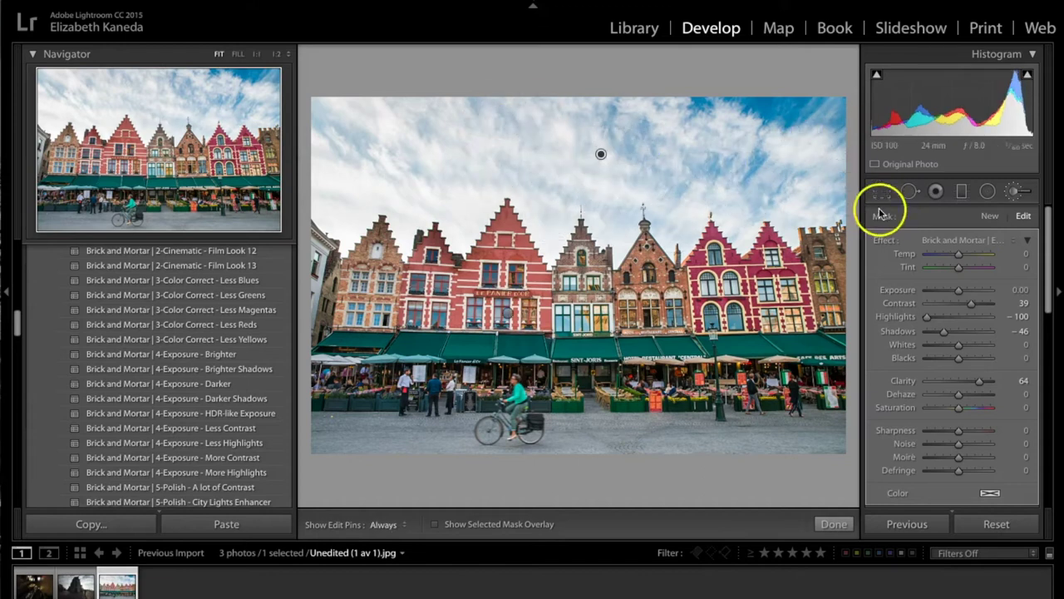
Create another brush mask with the "Brick and Mortar | Temperature - Cooler" effect and paint it over the sky.
left_click(990, 219)
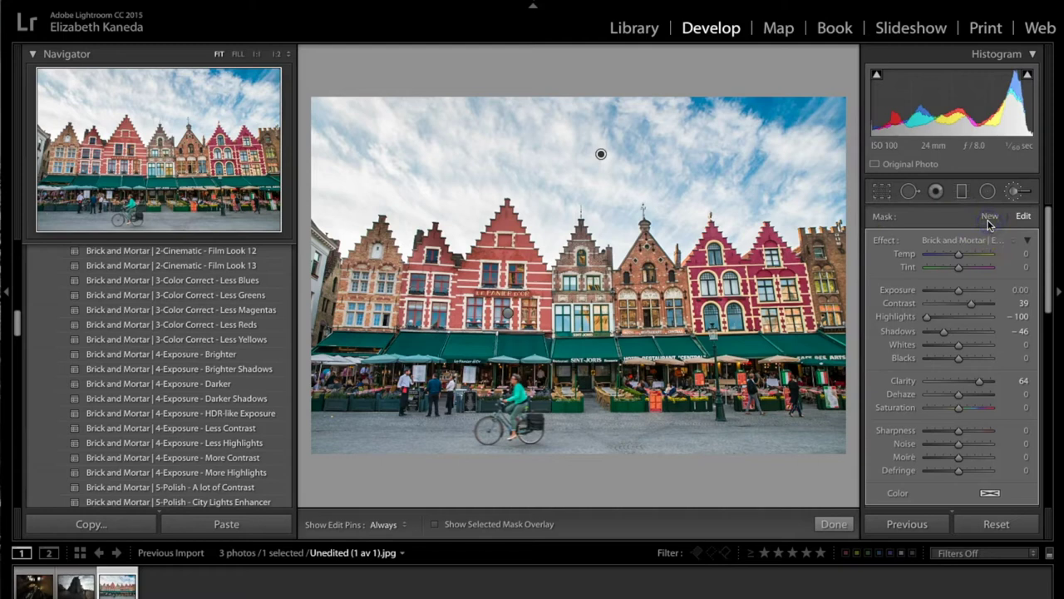
left_click(989, 219)
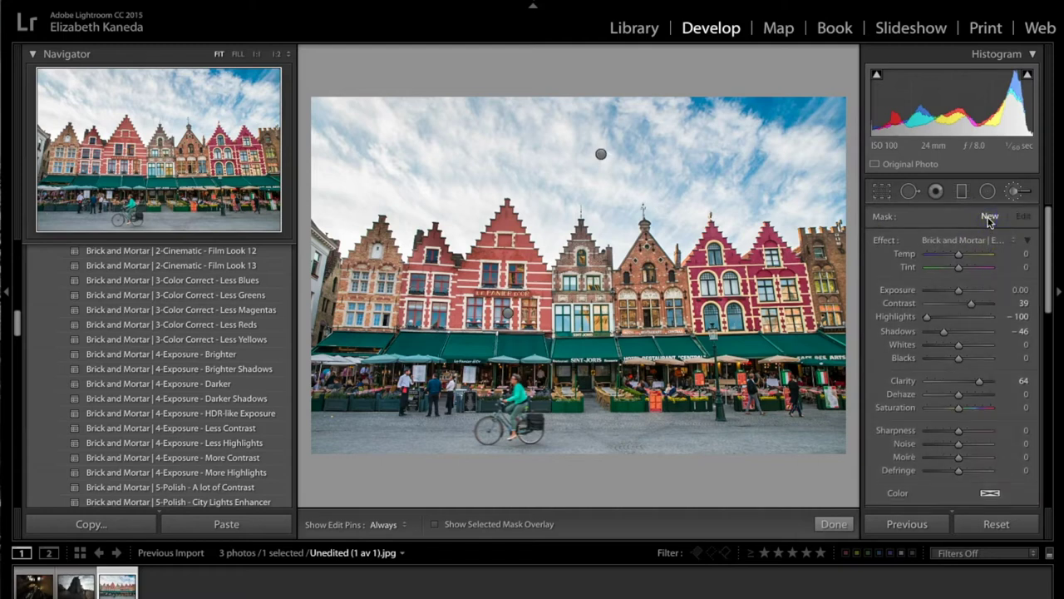
left_click(974, 241)
scroll(974, 243, "down", 3)
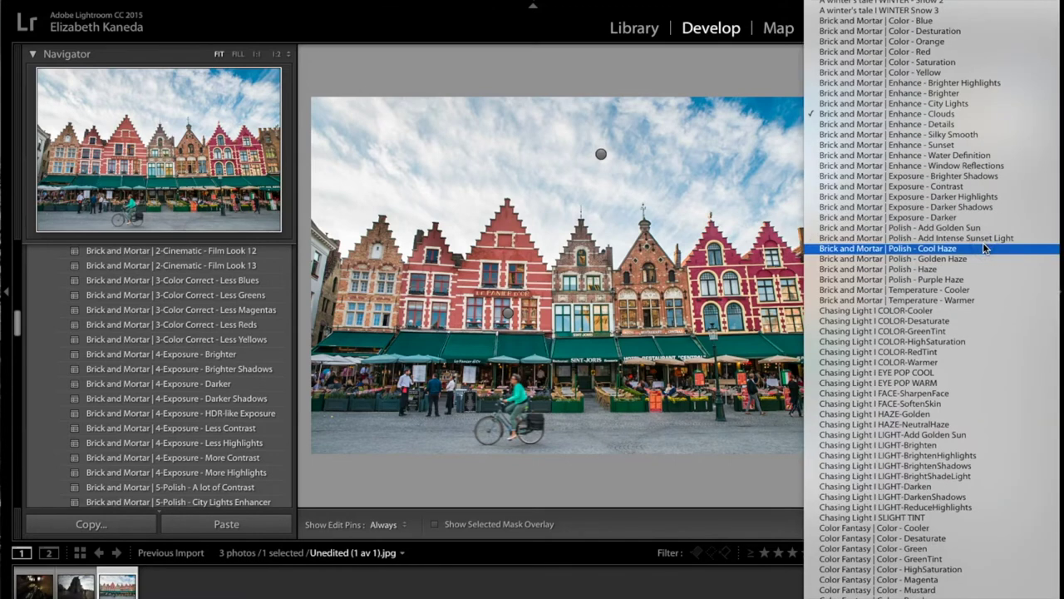
left_click(963, 289)
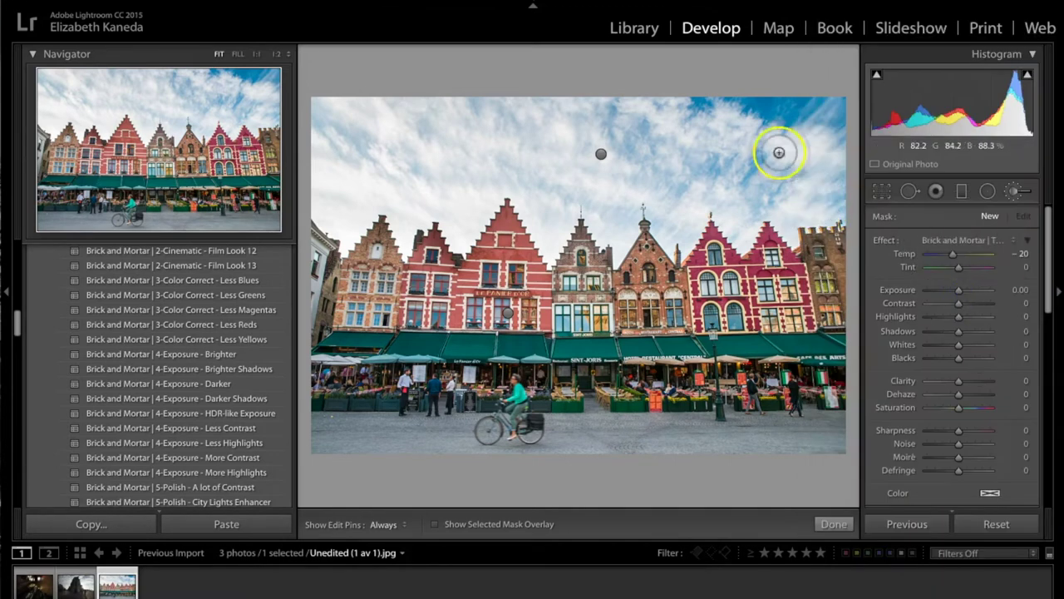
mouse_move(621, 162)
left_mouse_down()
mouse_move(613, 135)
mouse_move(500, 134)
mouse_move(440, 155)
mouse_move(453, 137)
mouse_move(461, 165)
mouse_move(373, 142)
left_mouse_up()
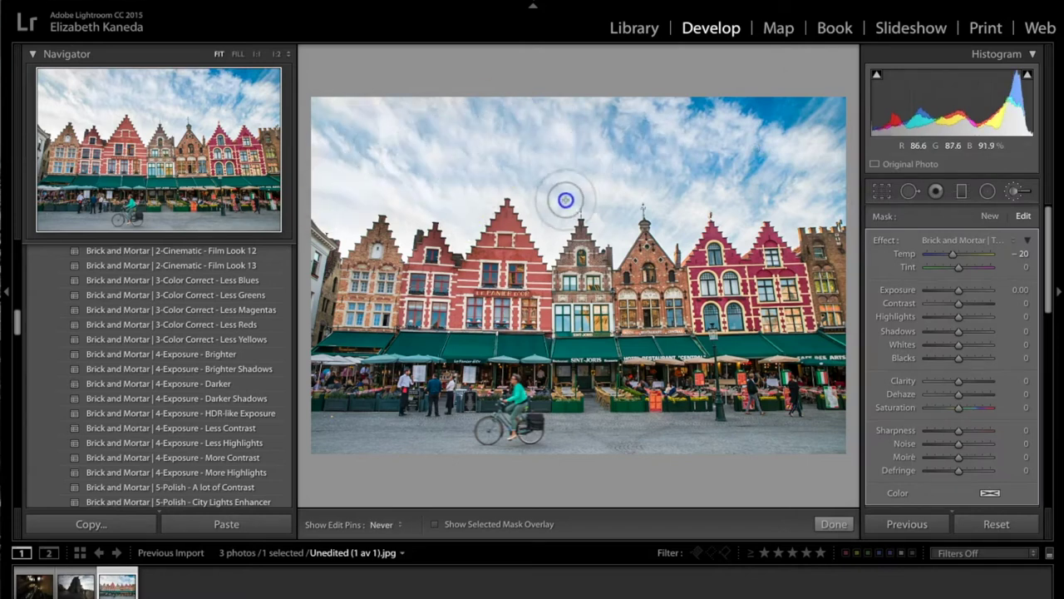
mouse_move(726, 162)
left_mouse_down()
mouse_move(752, 164)
mouse_move(784, 196)
mouse_move(818, 203)
mouse_move(817, 159)
mouse_move(729, 146)
mouse_move(410, 113)
mouse_move(289, 140)
left_mouse_up()
left_click(1015, 213)
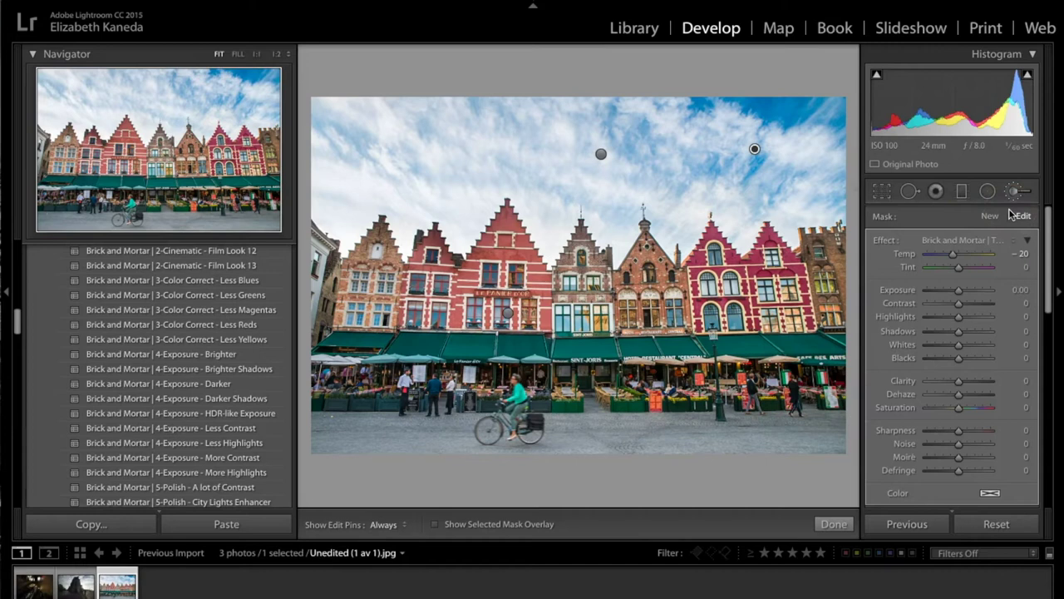
left_click(1015, 215)
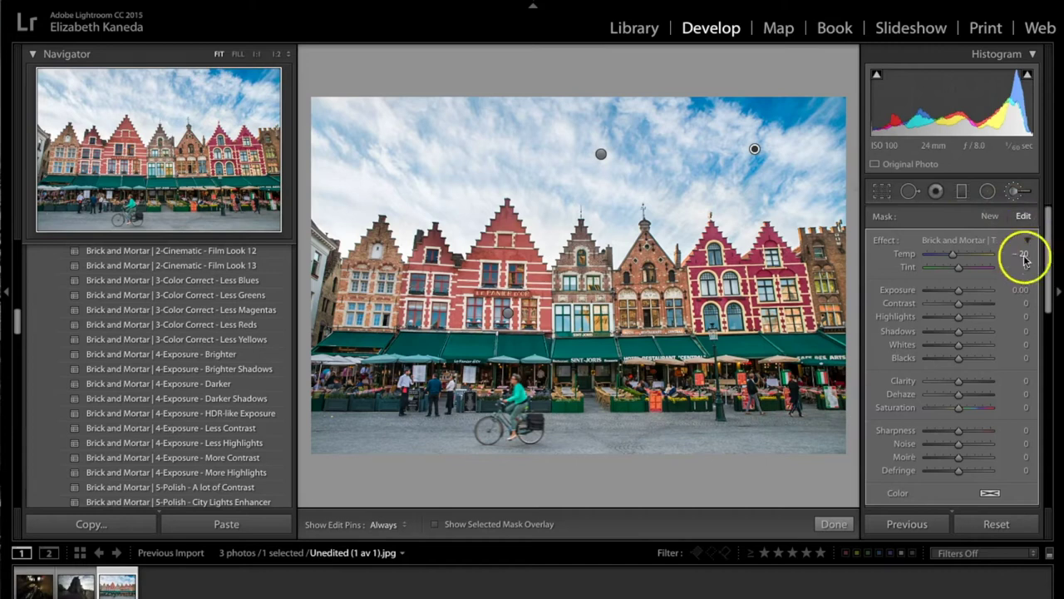
Start a new brush mask with the "Brick and Mortar | Enhance - Window Reflections" effect and set the brush size to 3.0.
left_click(985, 217)
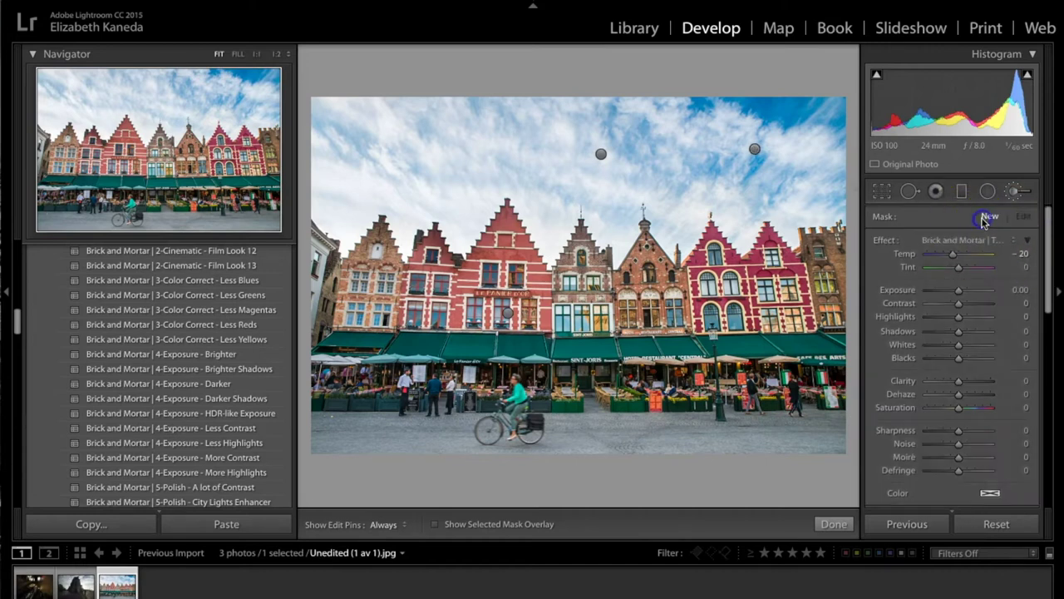
left_click(965, 240)
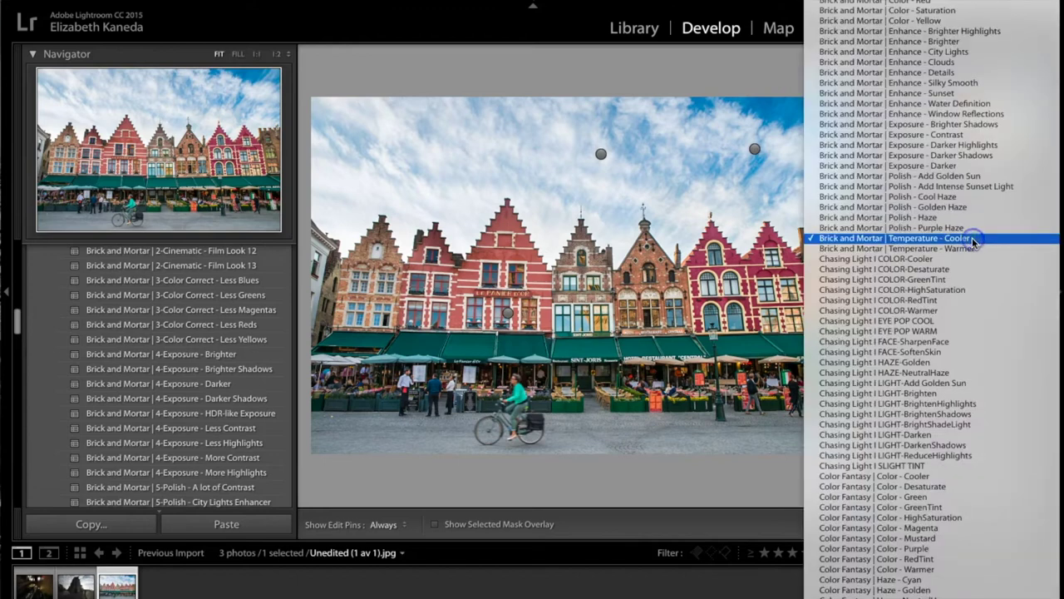
left_click(976, 114)
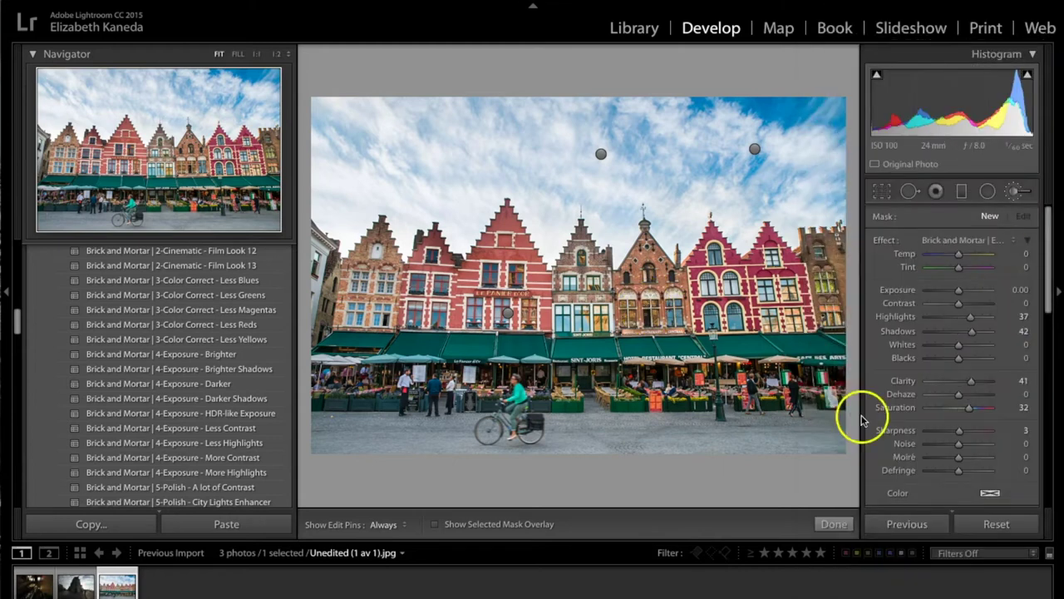
scroll(885, 420, "down", 3)
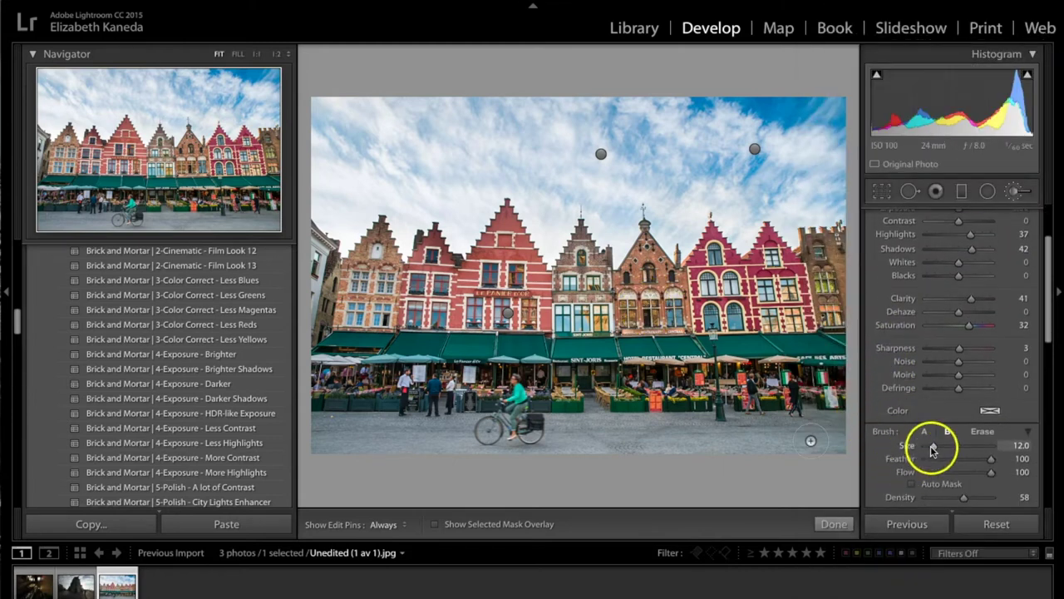
scroll(781, 428, "down", 3)
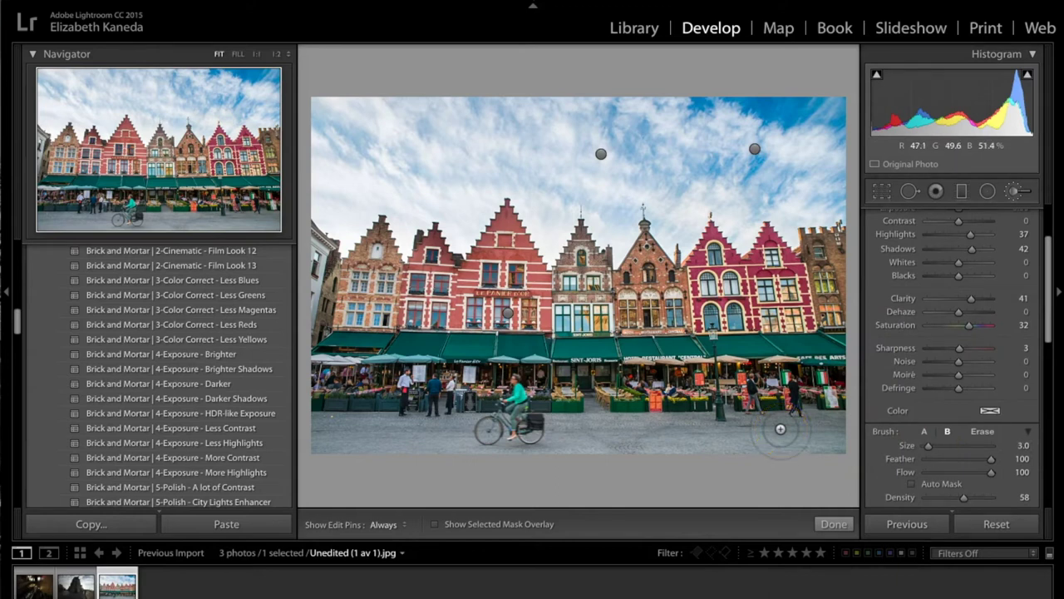
Paint the window reflections effect over the windows of the houses and close the Adjustment Brush.
key("h")
mouse_move(732, 304)
left_mouse_down()
mouse_move(712, 326)
mouse_move(708, 311)
left_mouse_up()
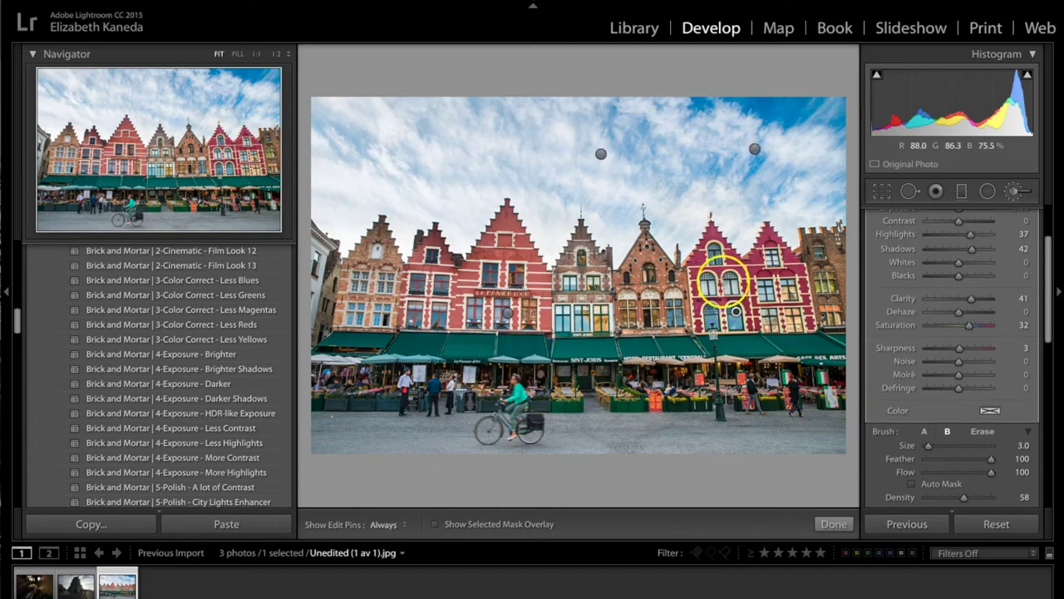
key("h")
key("h")
left_click(771, 256)
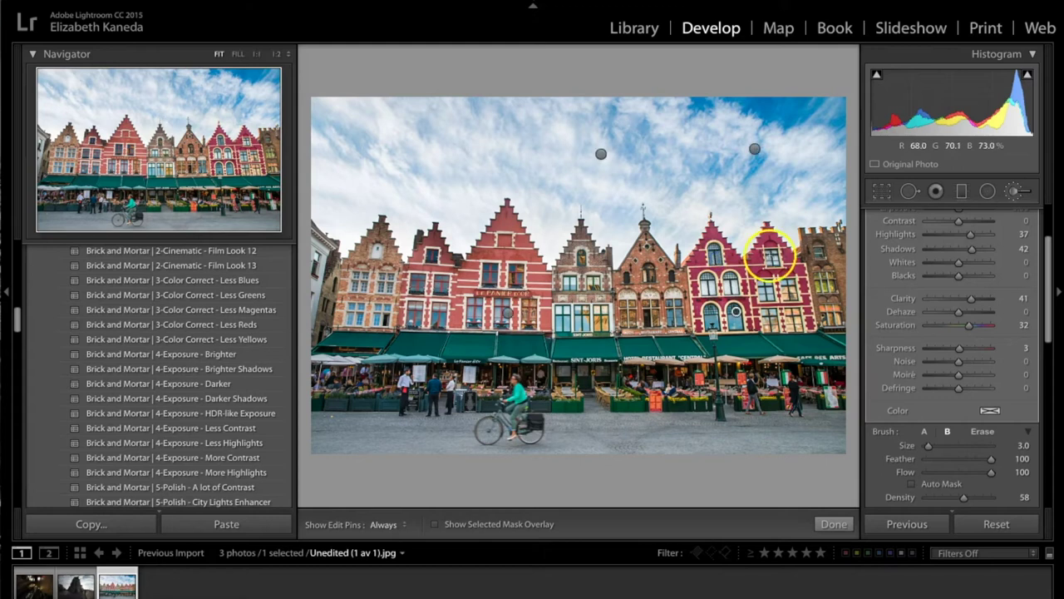
left_click(790, 292)
key("h")
key("h")
left_click(792, 327)
key("h")
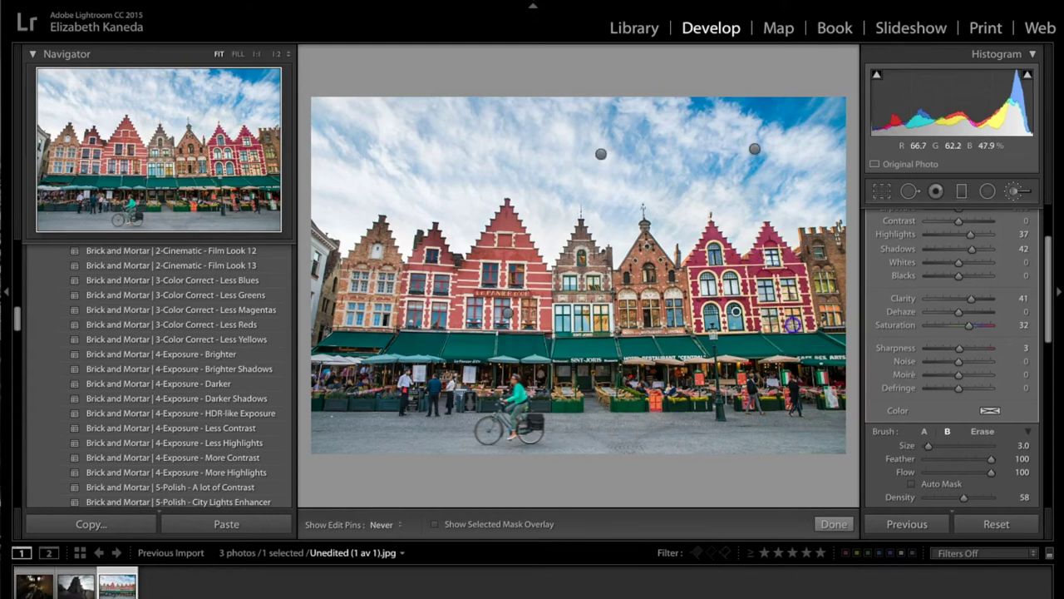
mouse_move(790, 326)
left_mouse_down()
mouse_move(801, 325)
mouse_move(712, 339)
mouse_move(656, 305)
mouse_move(630, 327)
mouse_move(601, 306)
mouse_move(604, 326)
mouse_move(580, 319)
mouse_move(583, 329)
mouse_move(561, 316)
mouse_move(570, 327)
mouse_move(572, 285)
mouse_move(510, 272)
mouse_move(502, 325)
mouse_move(532, 304)
mouse_move(458, 304)
mouse_move(413, 322)
mouse_move(416, 281)
mouse_move(424, 293)
mouse_move(448, 284)
mouse_move(442, 293)
left_mouse_up()
left_click(773, 326)
left_click(541, 399)
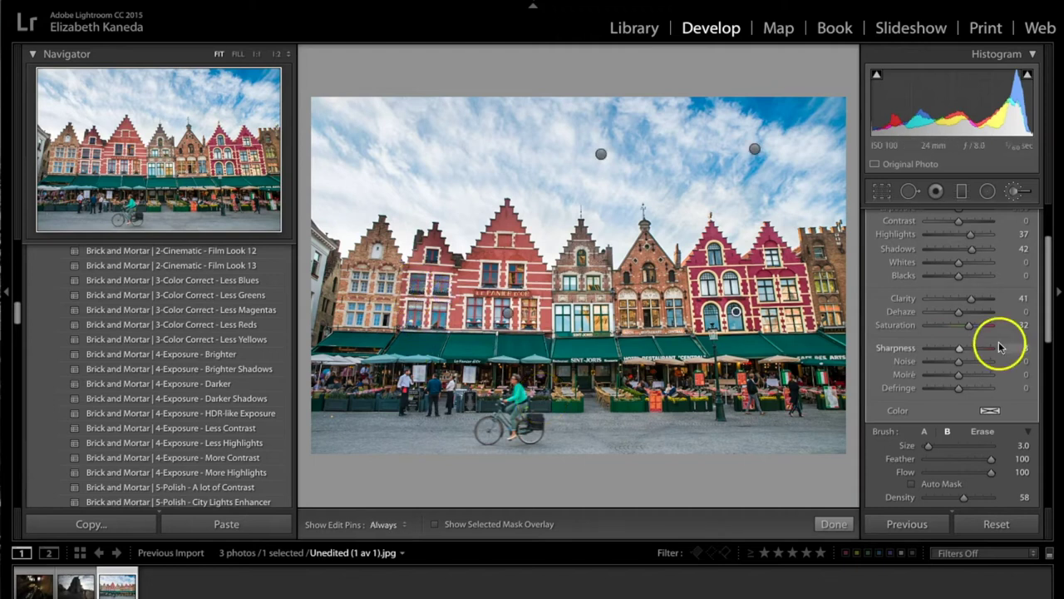
left_click(1013, 194)
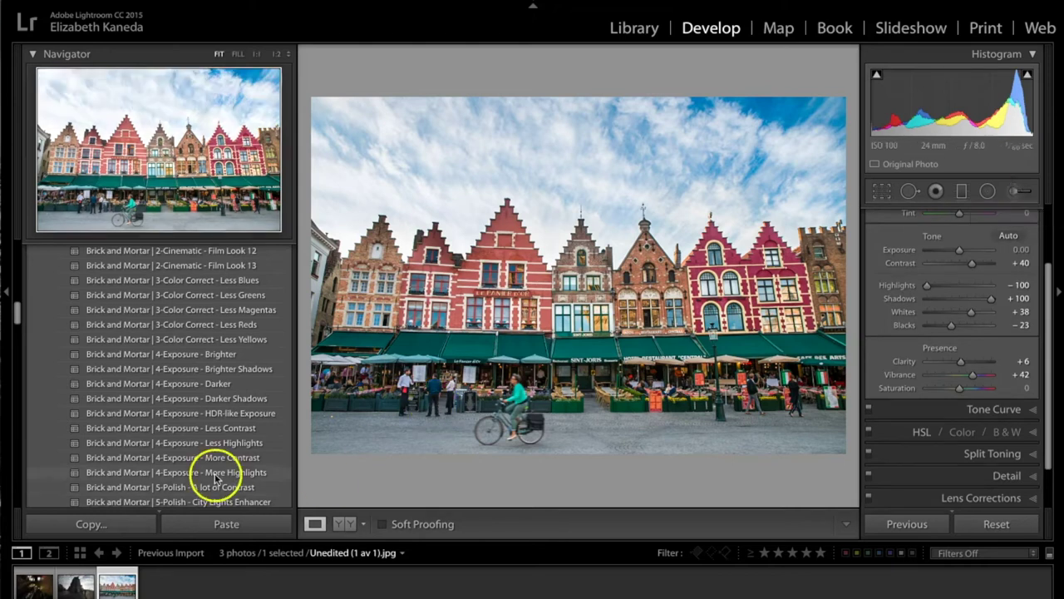
Apply the "Brick and Mortar | 5-Polish - Make it Pop" preset to the photo of the gabled houses.
scroll(205, 424, "down", 2)
scroll(204, 425, "down", 2)
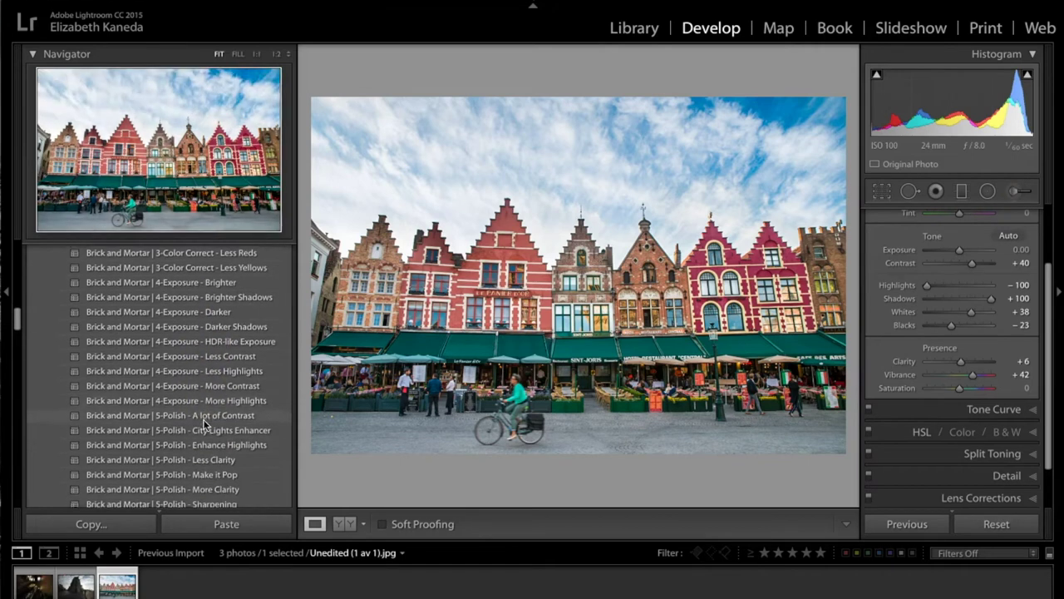
left_click(224, 460)
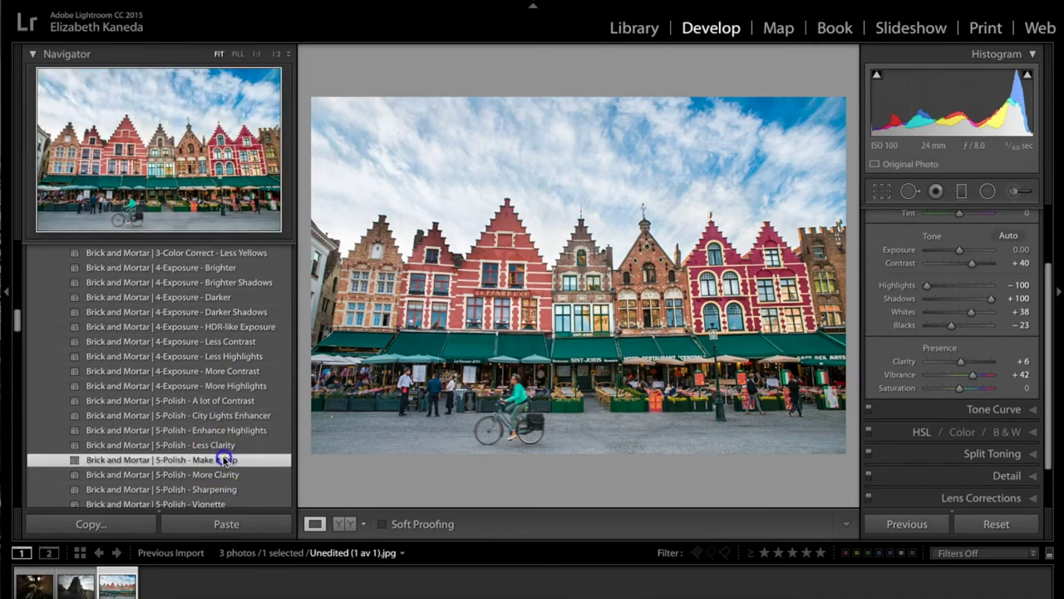
Compare the edited photo of the gabled houses with its original, side by side and in full view.
left_click(344, 524)
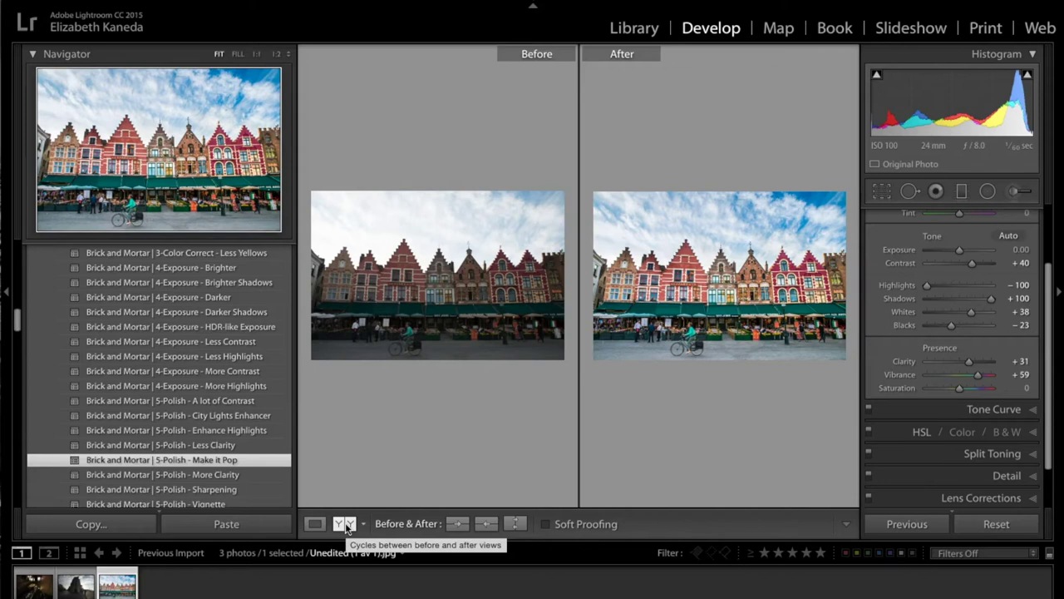
left_click(316, 524)
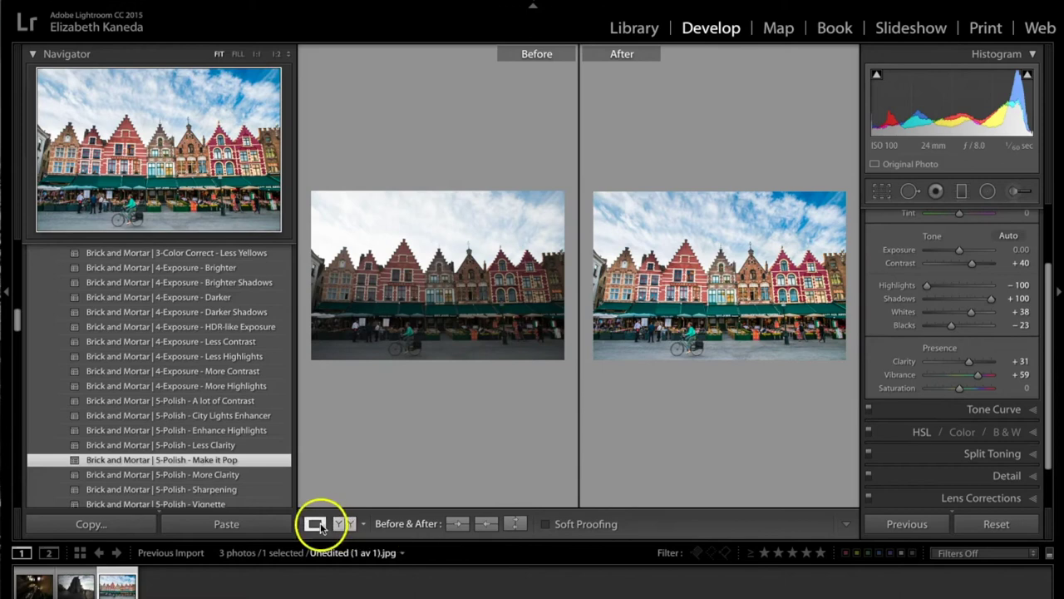
key("backslash")
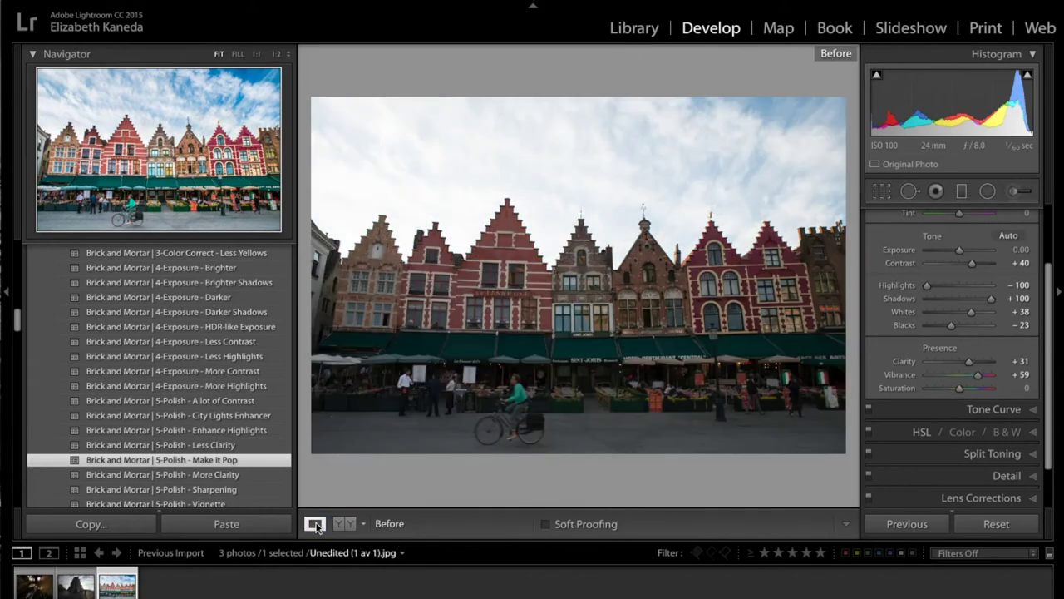
key("backslash")
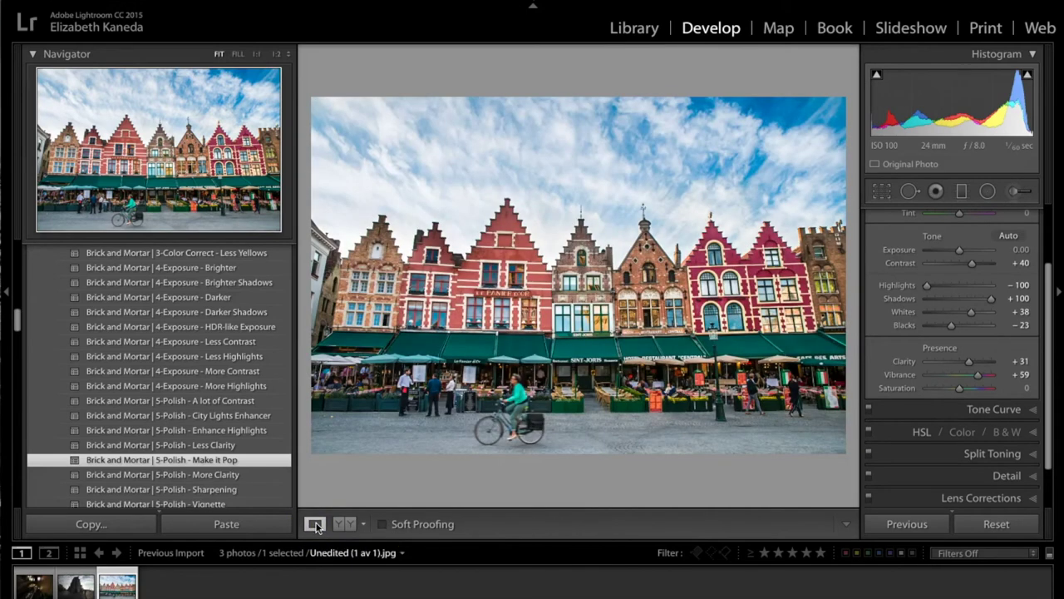
Switch to the photo "Unedited (2 av 9).jpg" and apply the "Brick and Mortar | 1-Base - Details Enhancer" preset.
left_click(77, 589)
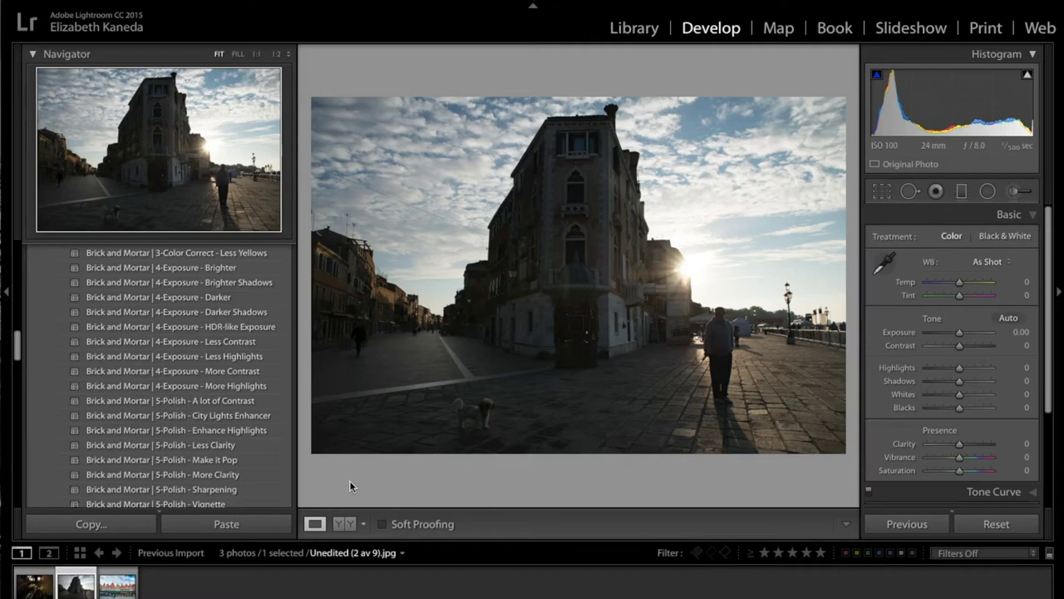
scroll(141, 391, "up", 3)
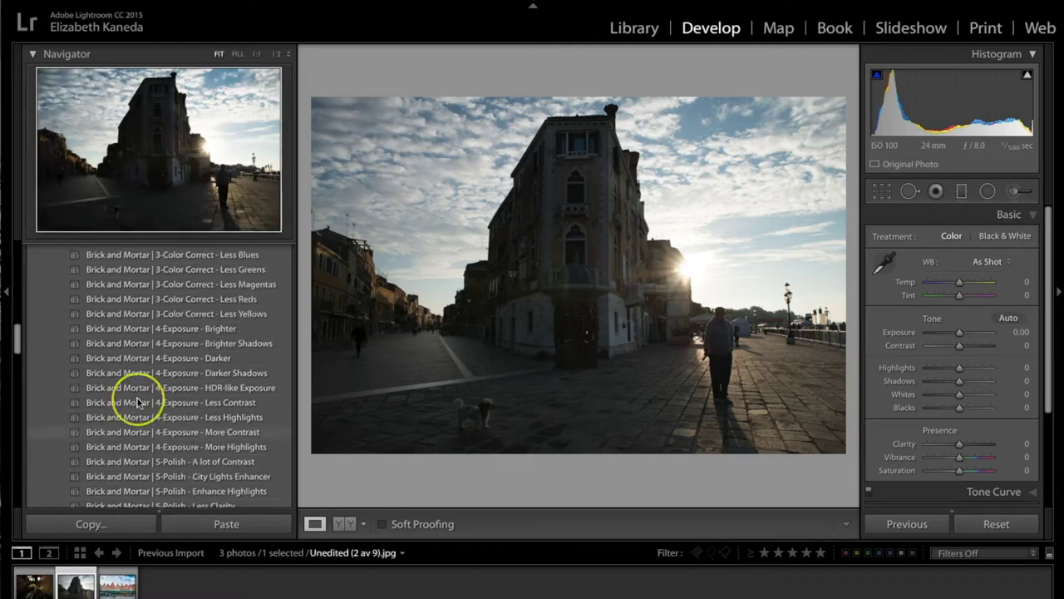
scroll(138, 402, "up", 10)
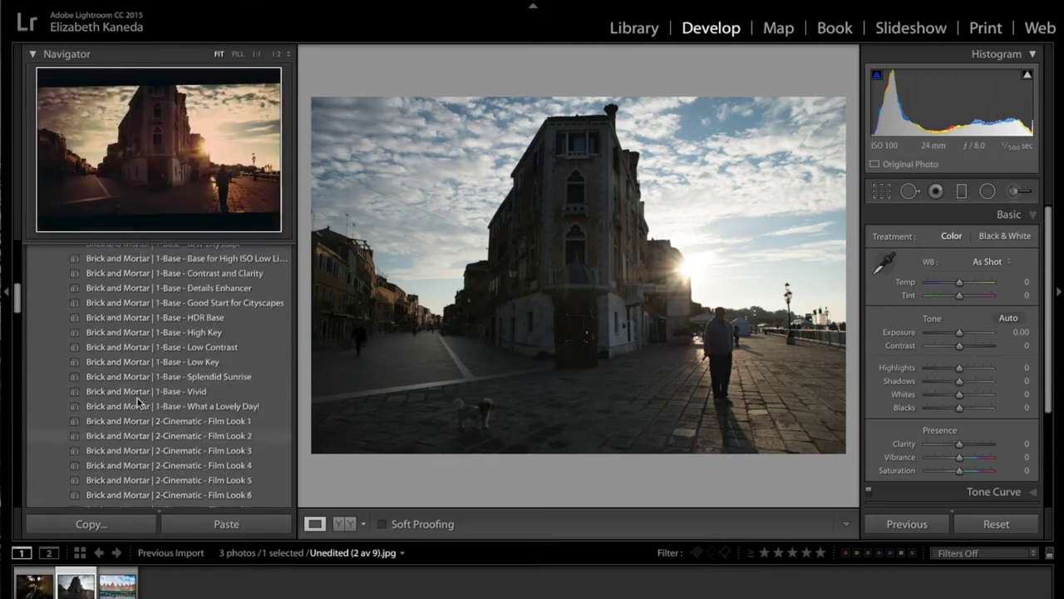
left_click(233, 312)
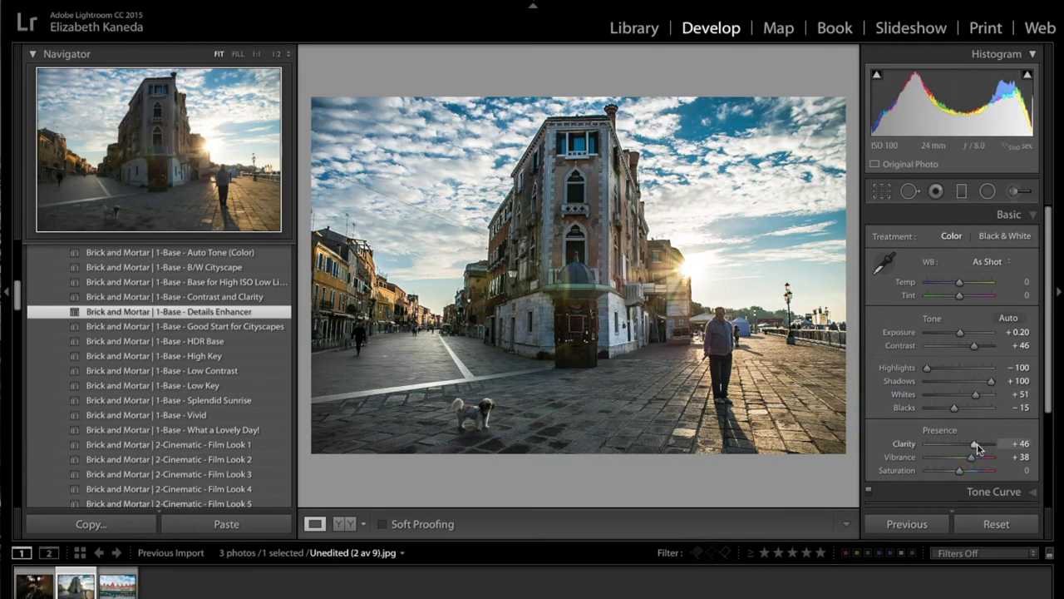
Set the photo's Clarity to +7 and apply the "Brick and Mortar | 6-Tone - Warmer" preset.
left_click_drag(973, 444, 961, 447)
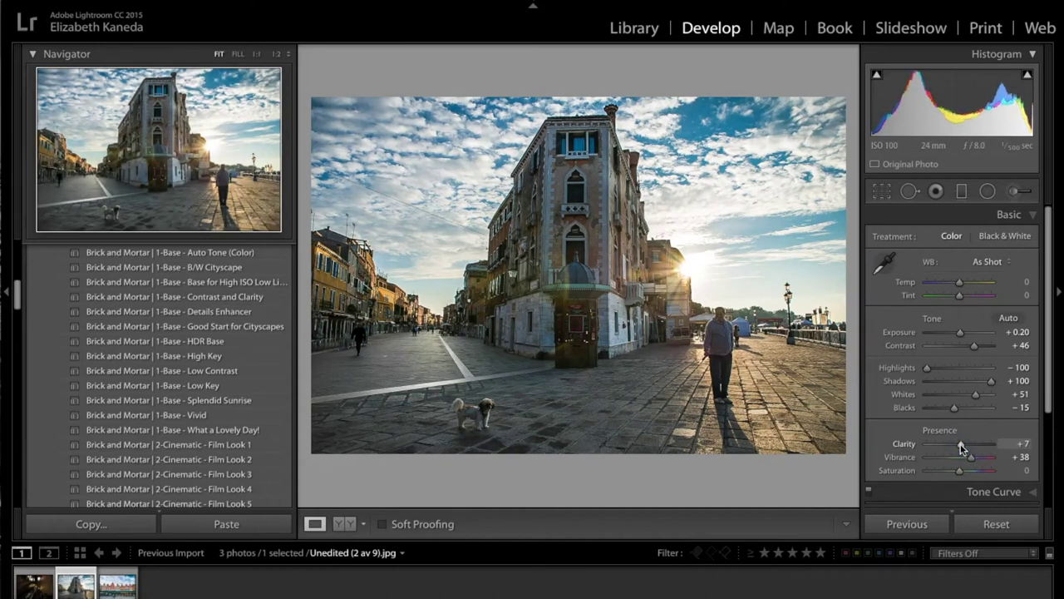
scroll(175, 426, "down", 5)
scroll(171, 428, "down", 6)
scroll(188, 451, "down", 3)
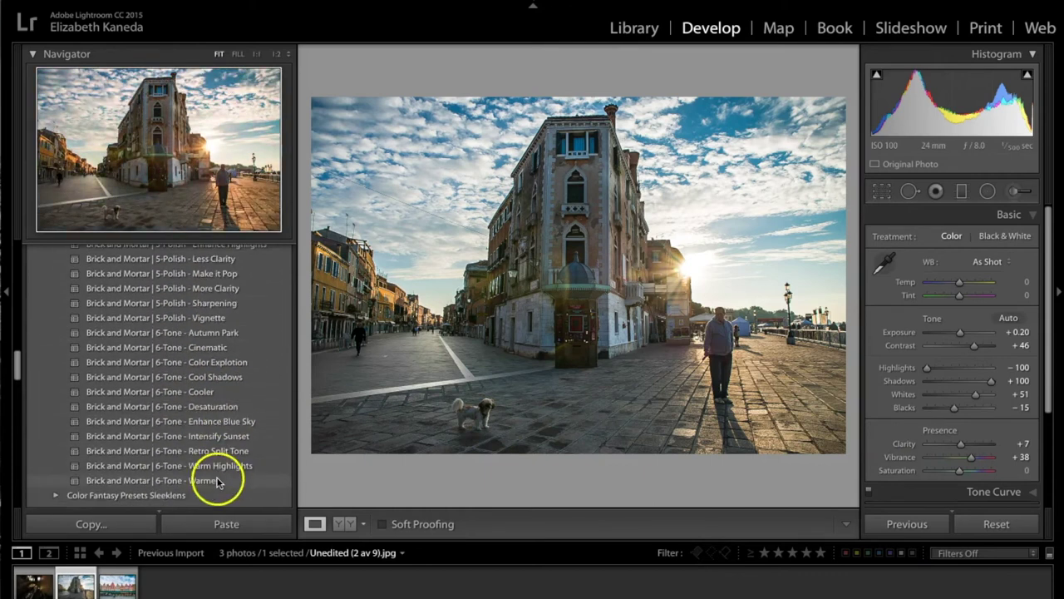
left_click(218, 481)
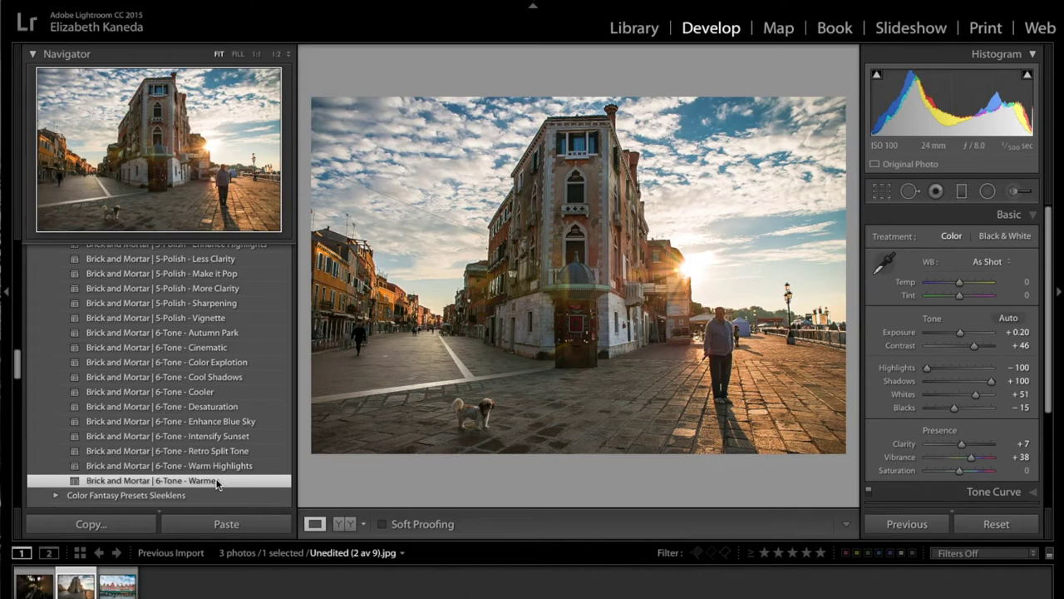
Activate the Adjustment Brush with the "Brick and Mortar | Exposure - Brighter Shadows" effect.
left_click(1015, 191)
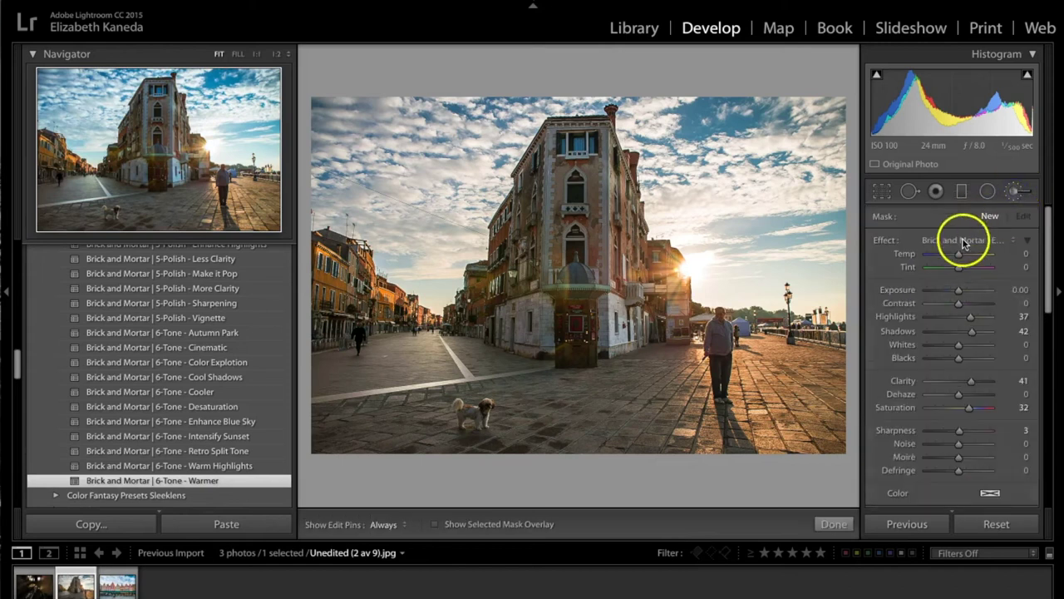
left_click(962, 238)
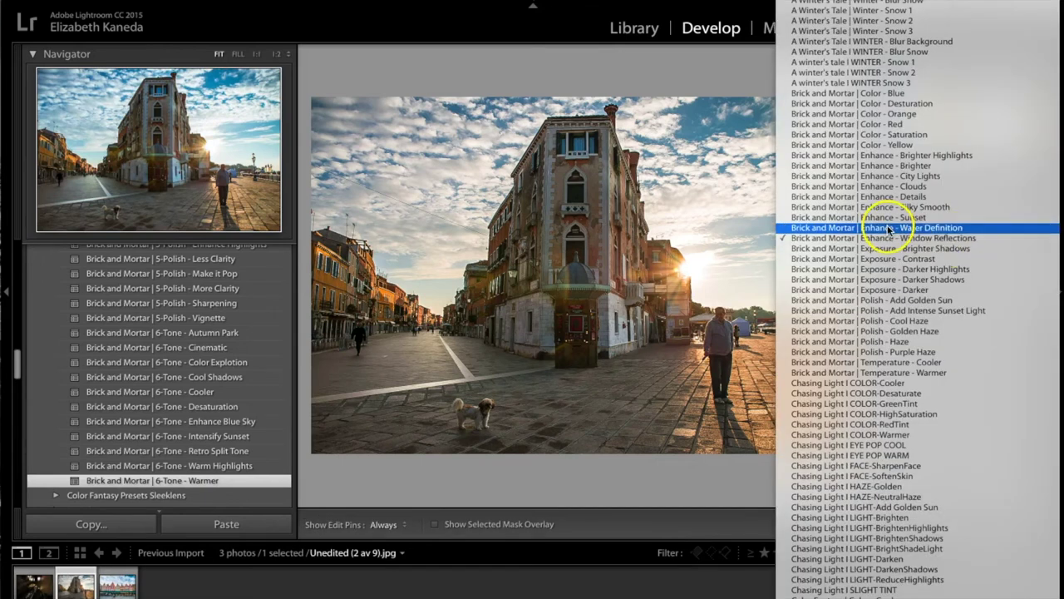
left_click(957, 247)
Paint the brighter shadows effect over the central building and the row of houses along the street.
mouse_move(329, 326)
left_mouse_down()
mouse_move(356, 325)
mouse_move(344, 297)
mouse_move(410, 312)
mouse_move(313, 258)
left_mouse_up()
left_click_drag(494, 317, 537, 330)
left_click(518, 261)
mouse_move(508, 288)
left_mouse_down()
mouse_move(495, 278)
mouse_move(470, 286)
left_mouse_up()
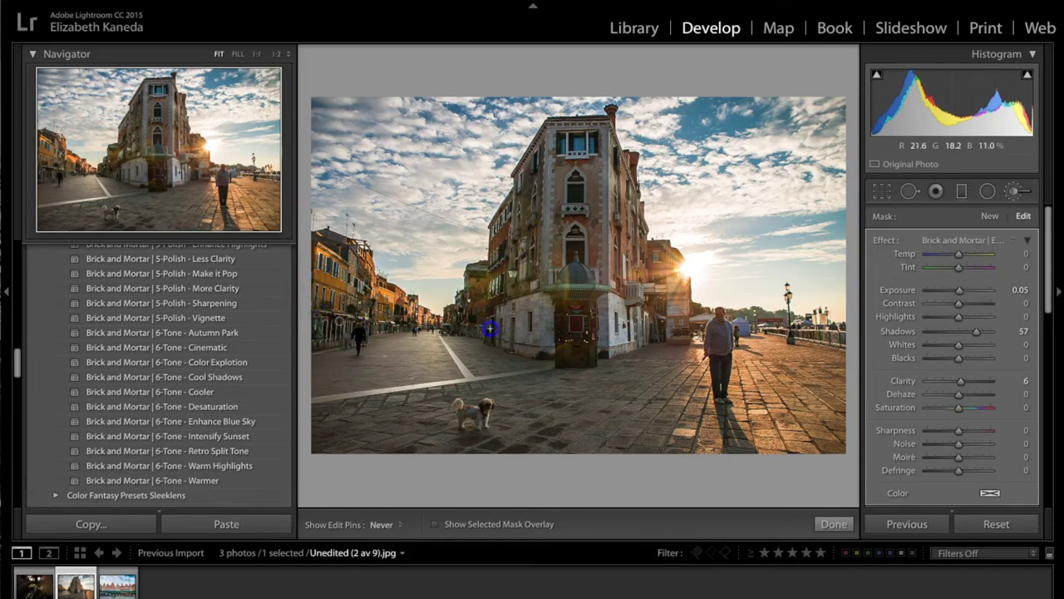
key("h")
key("h")
key("h")
key("h")
key("h")
key("h")
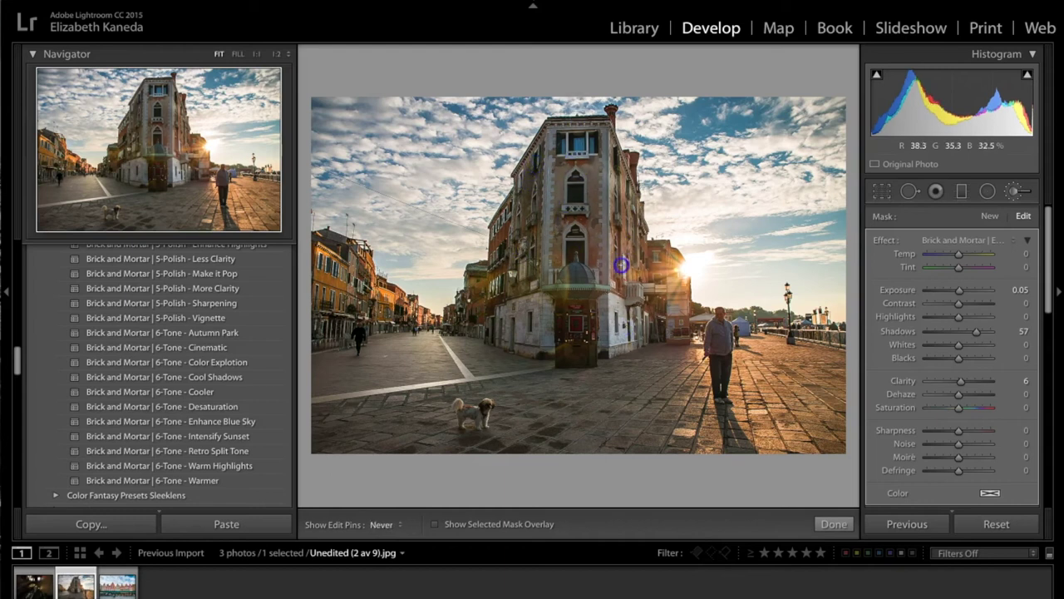
left_click(610, 352)
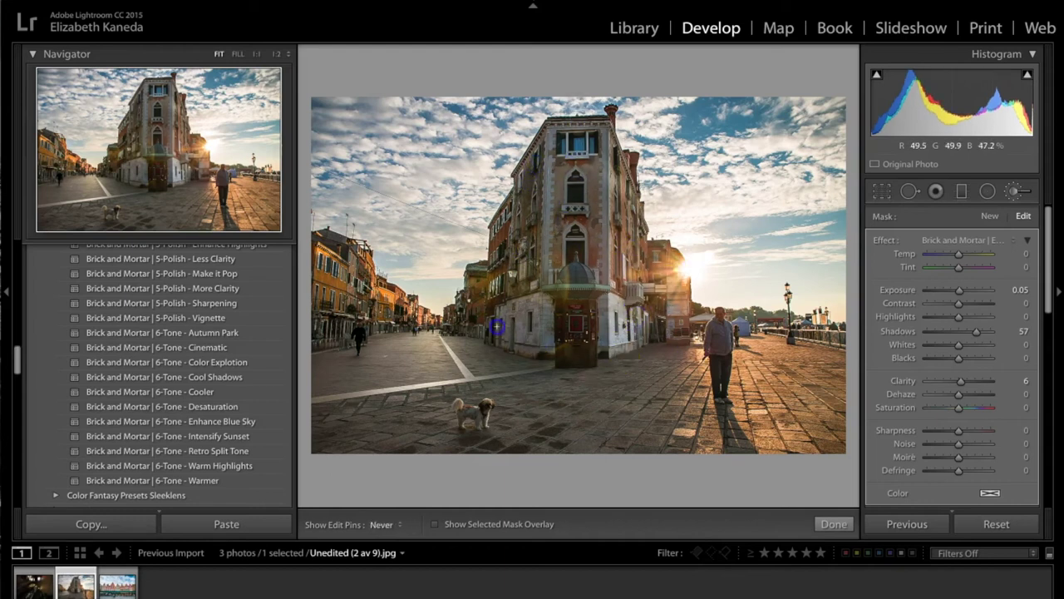
left_click_drag(499, 242, 550, 184)
left_click_drag(357, 330, 313, 333)
left_click(476, 322)
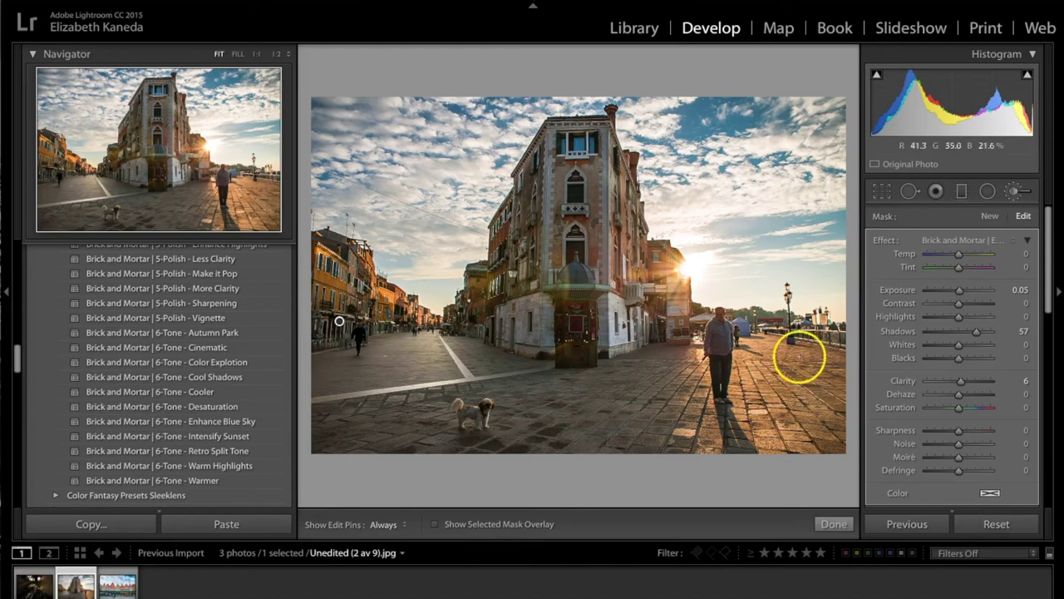
Create a new brush mask with the "Brick and Mortar | Enhance - Clouds" effect and paint it over the sky on the sunlit side of the building.
left_click(989, 216)
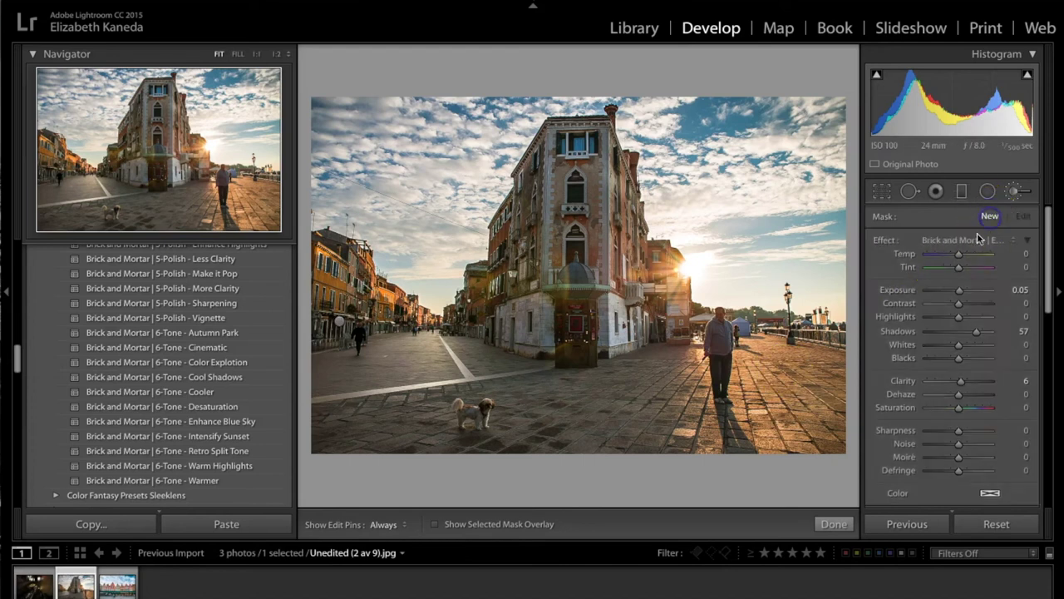
left_click(982, 239)
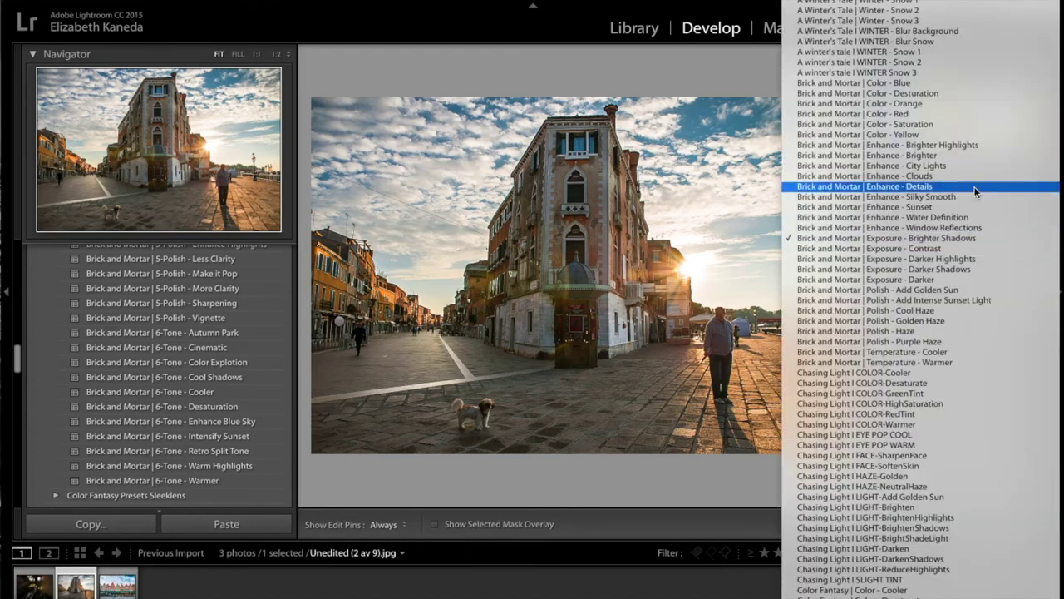
left_click(938, 175)
mouse_move(763, 184)
left_mouse_down()
mouse_move(701, 155)
mouse_move(690, 125)
mouse_move(824, 150)
mouse_move(796, 221)
mouse_move(689, 208)
mouse_move(660, 128)
mouse_move(643, 133)
mouse_move(665, 103)
mouse_move(641, 112)
left_mouse_up()
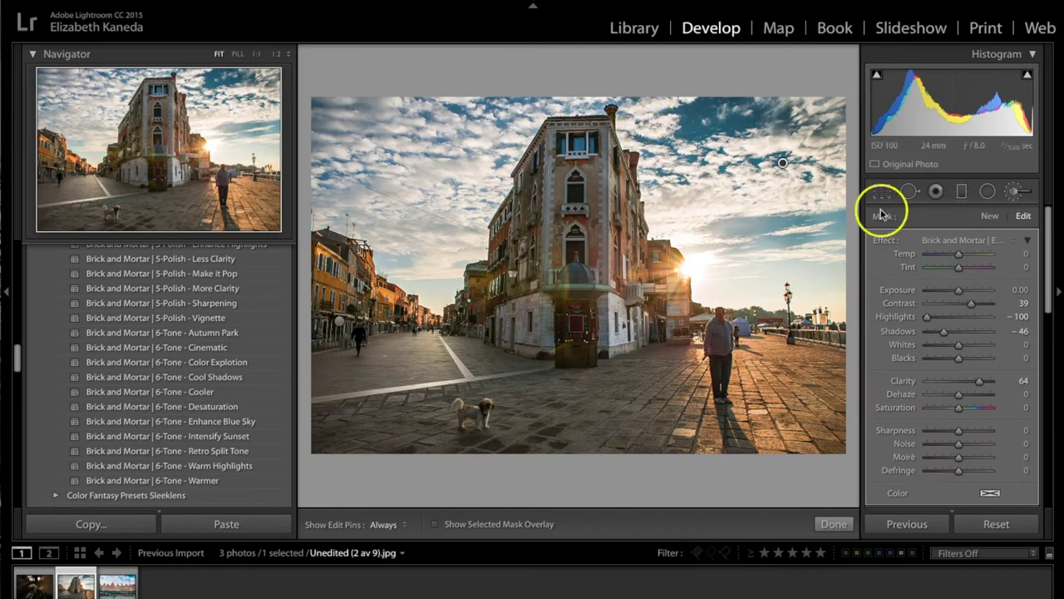
Set the clouds mask's Exposure to 0.65 and Highlights to -59, and extend the painting over the sky above the street houses.
left_click_drag(958, 290, 940, 319)
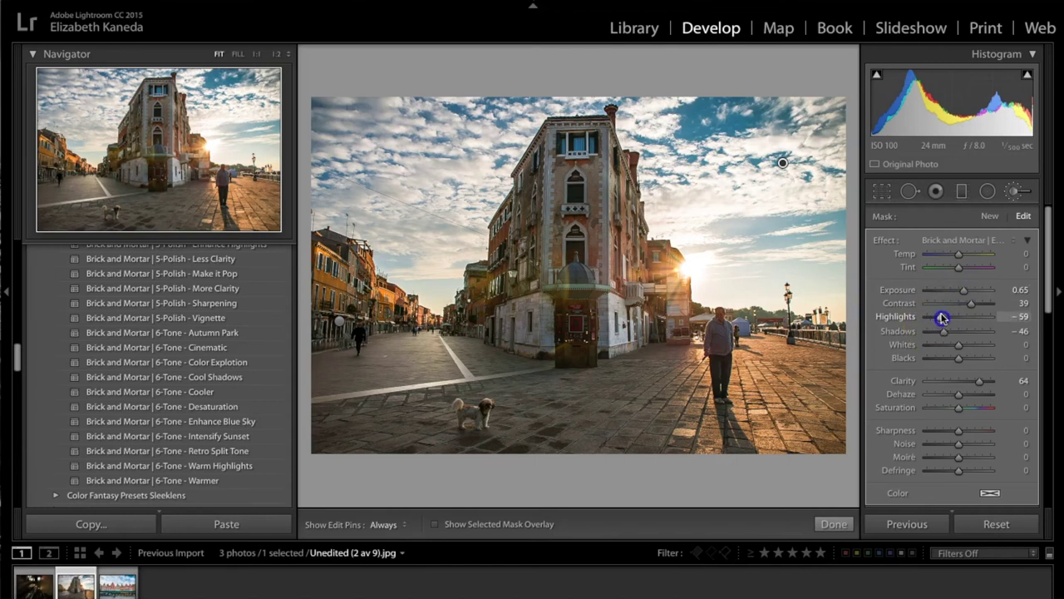
key("h")
mouse_move(468, 155)
left_mouse_down()
mouse_move(402, 174)
mouse_move(399, 103)
mouse_move(374, 108)
mouse_move(342, 139)
left_mouse_up()
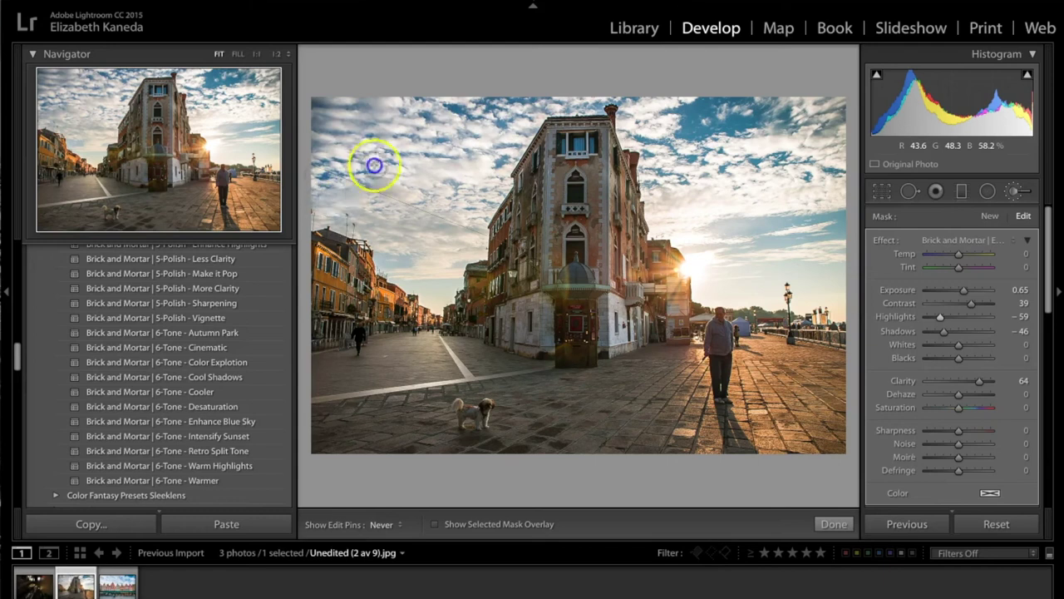
left_click(404, 109)
left_click(311, 152)
mouse_move(446, 213)
left_mouse_down()
mouse_move(363, 194)
mouse_move(418, 279)
mouse_move(477, 200)
mouse_move(388, 240)
left_mouse_up()
key("h")
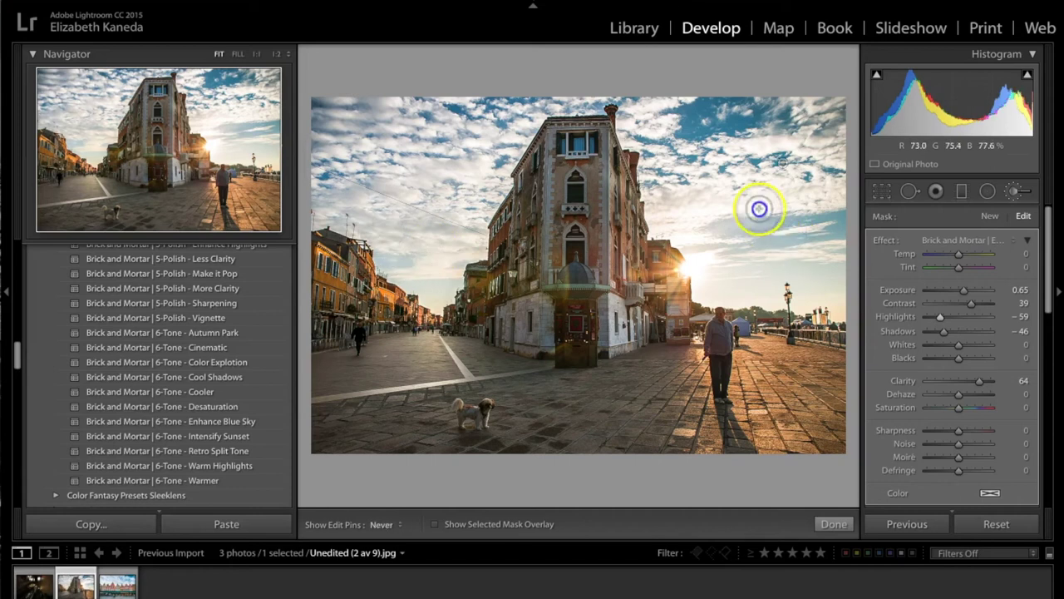
key("h")
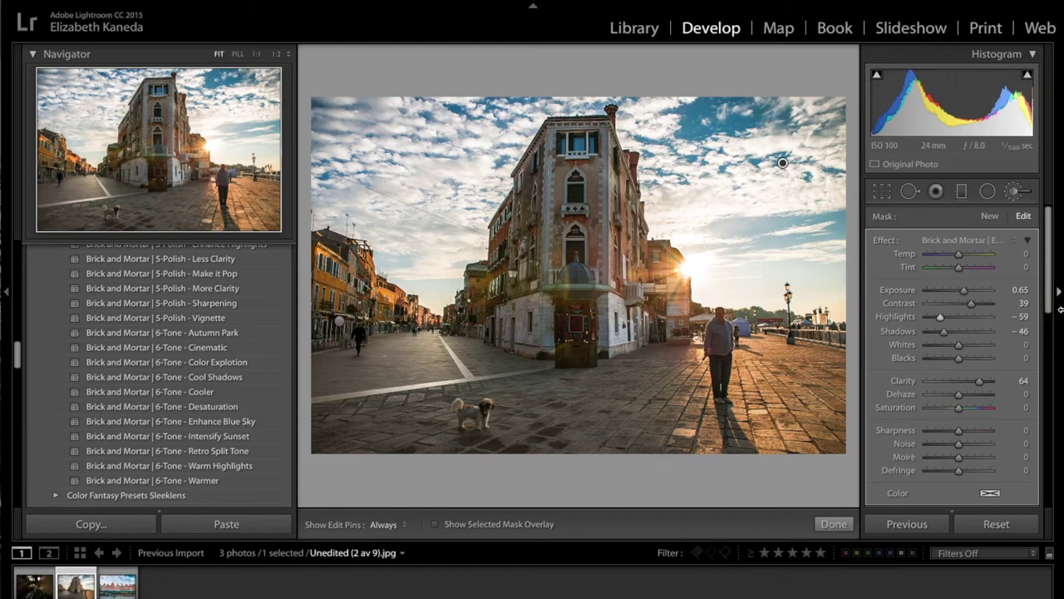
Create a new brush mask with the "Brick and Mortar | Polish - Add Golden Sun" effect and paint it around the sun beside the building.
left_click(991, 217)
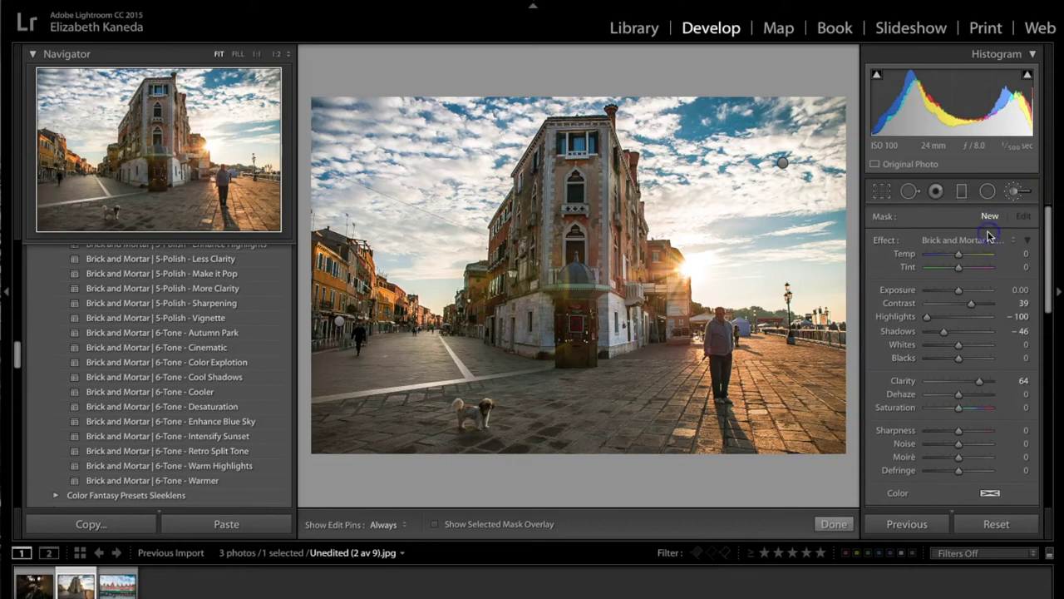
left_click(988, 239)
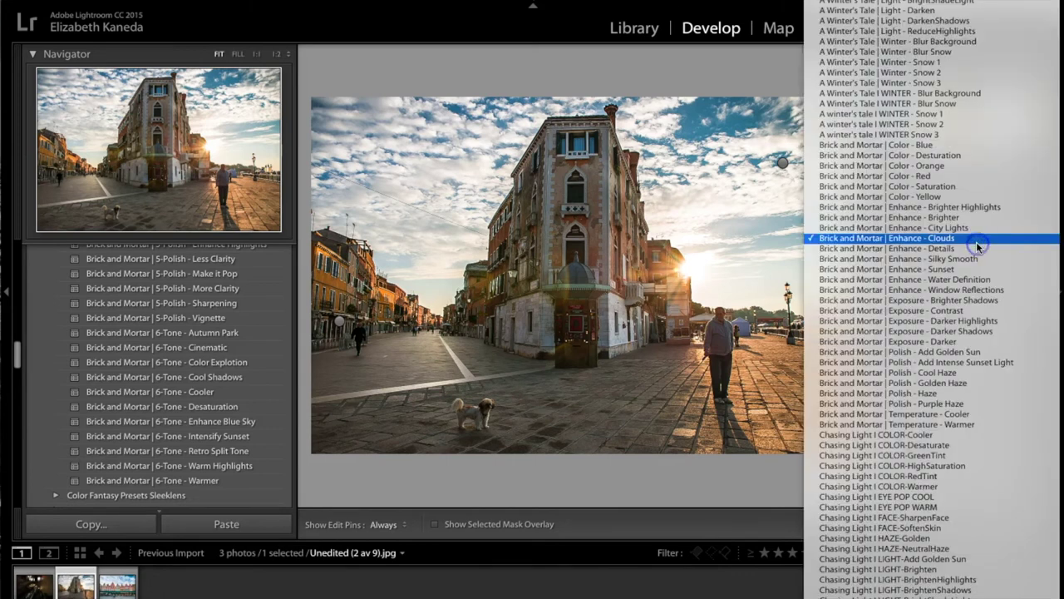
left_click(978, 342)
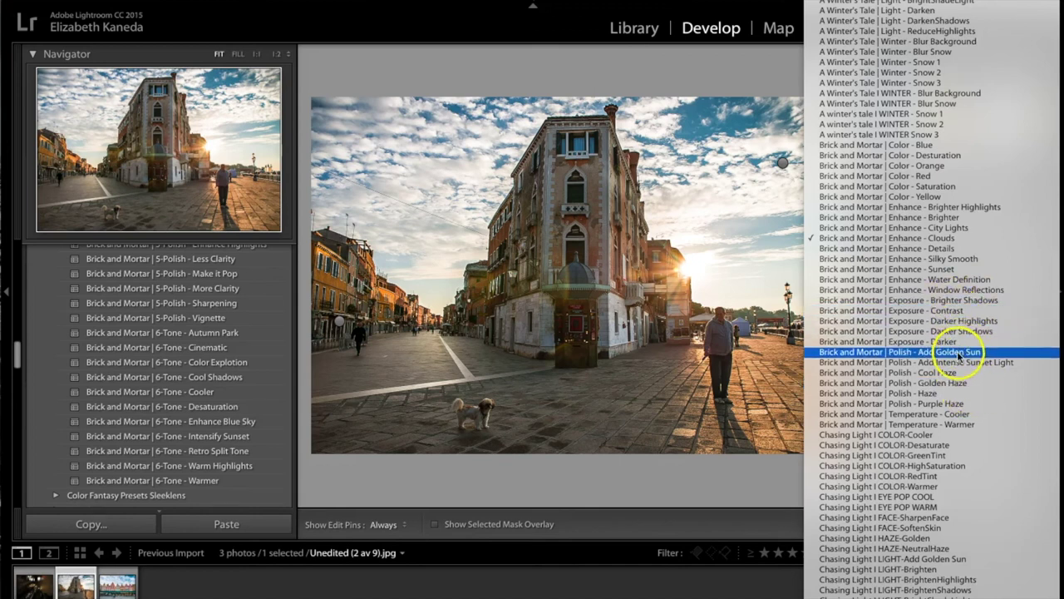
left_click(931, 355)
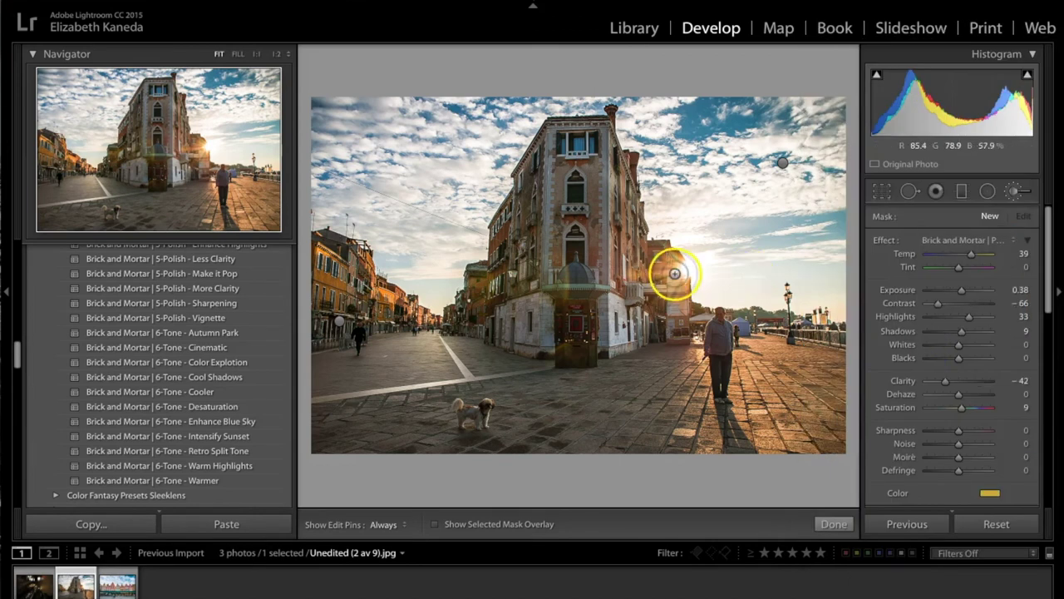
key("h")
key("h")
key("h")
key("h")
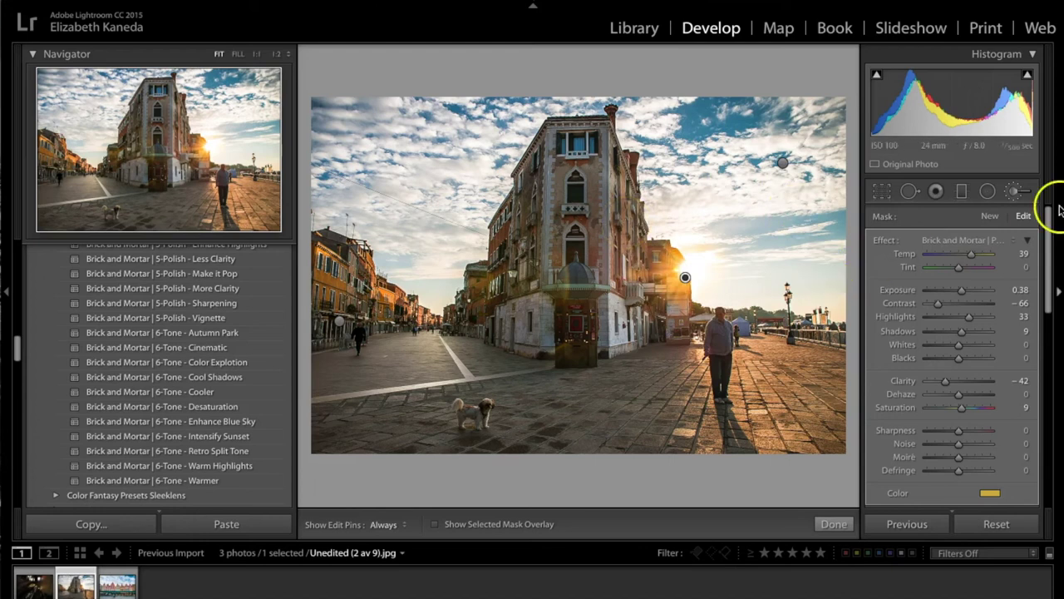
Create another brush mask with the "Brick and Mortar | Temperature - Warmer" effect and paint it over the street houses and the central building.
left_click(990, 218)
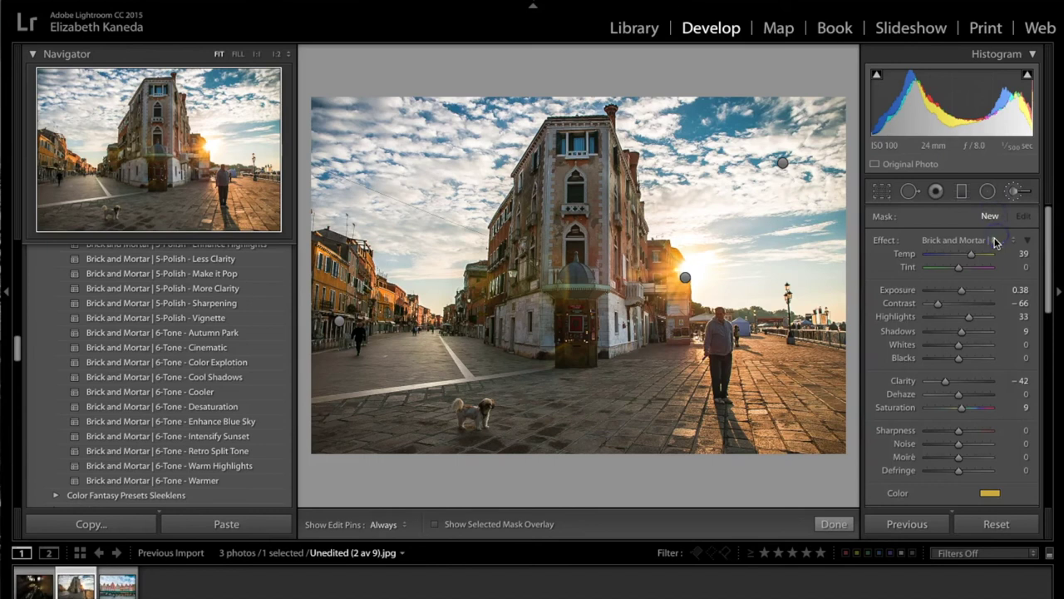
left_click(996, 241)
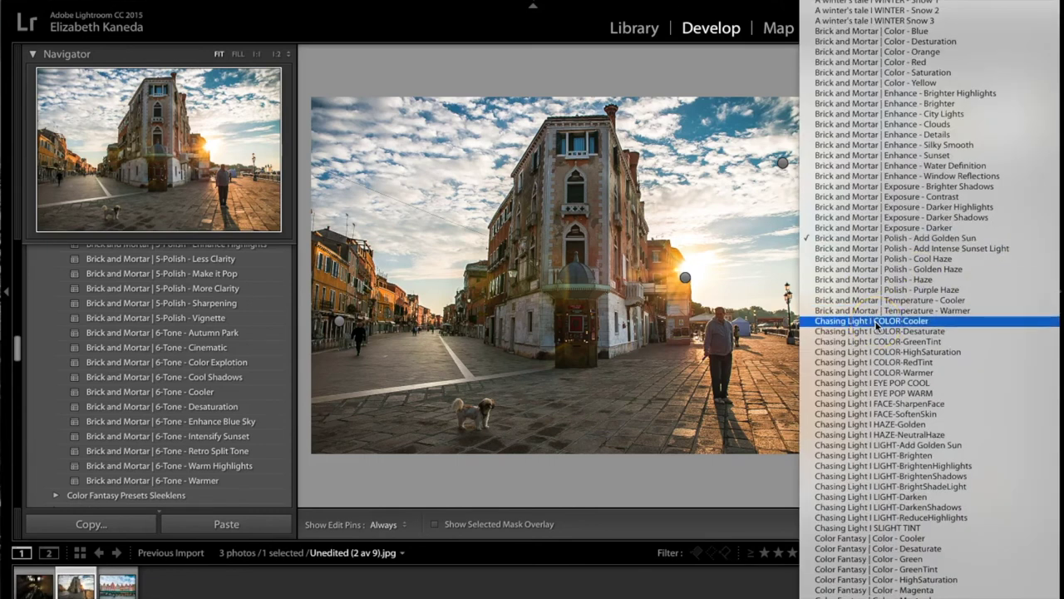
left_click(932, 313)
key("h")
mouse_move(356, 291)
left_mouse_down()
mouse_move(457, 313)
mouse_move(317, 298)
mouse_move(373, 285)
left_mouse_up()
left_click(310, 271)
key("h")
key("h")
key("h")
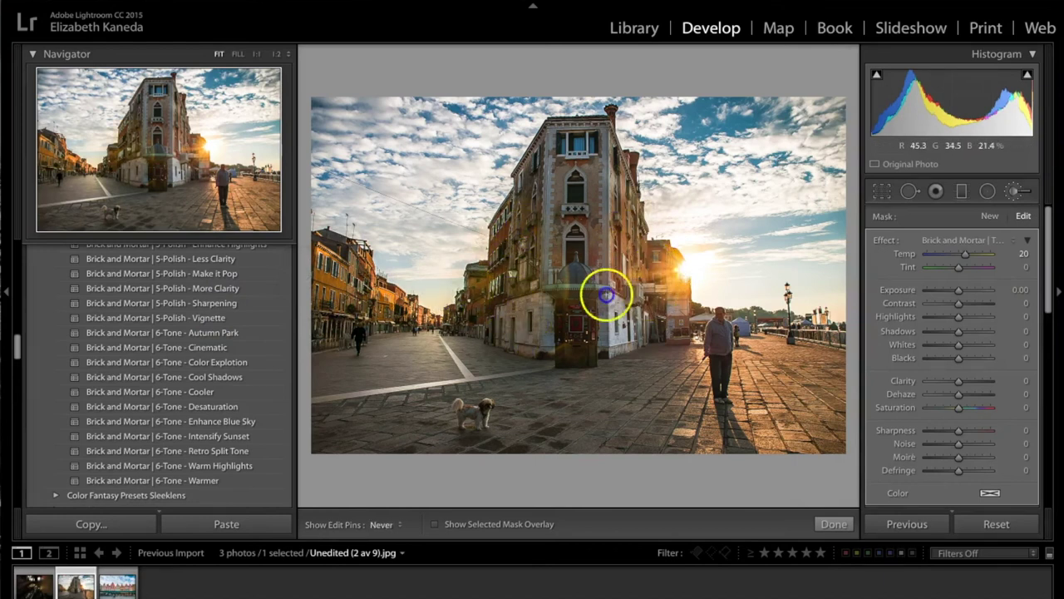
key("h")
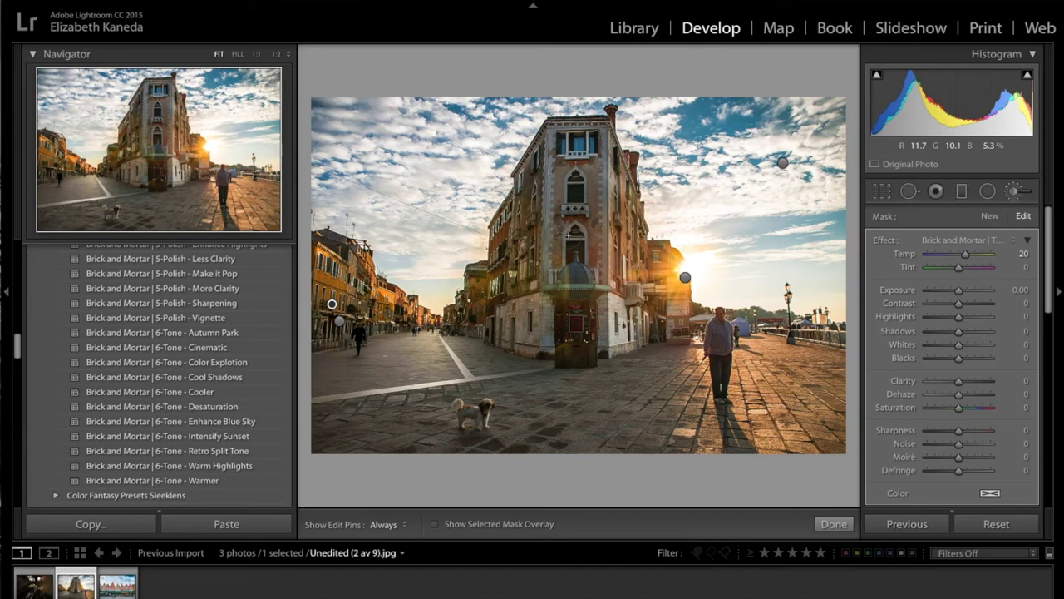
Extend the warmer mask over the sunlit paving along the promenade, set its Saturation to -37, and close the Adjustment Brush.
key("h")
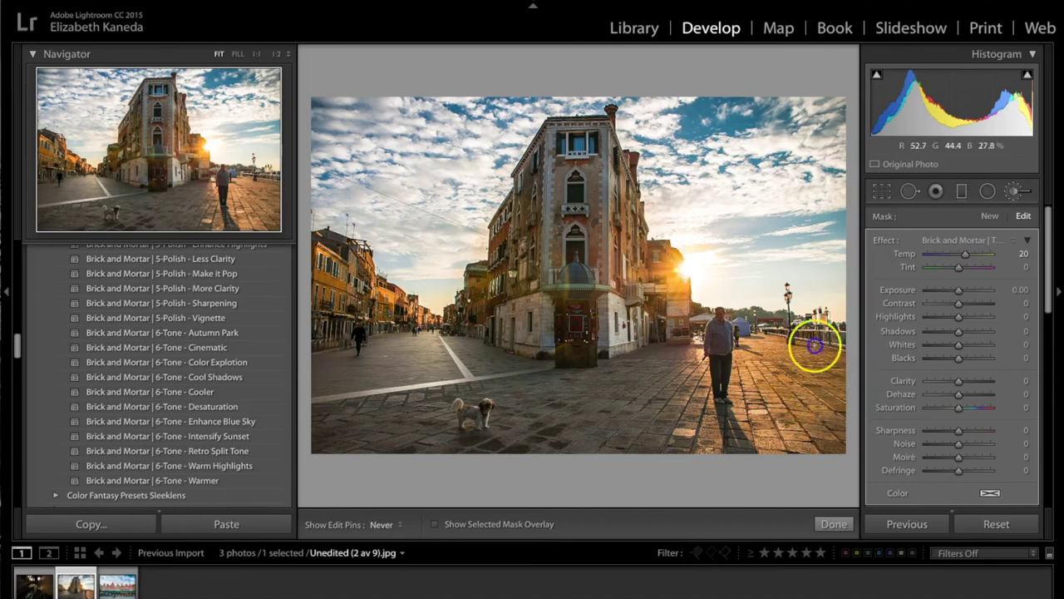
key("h")
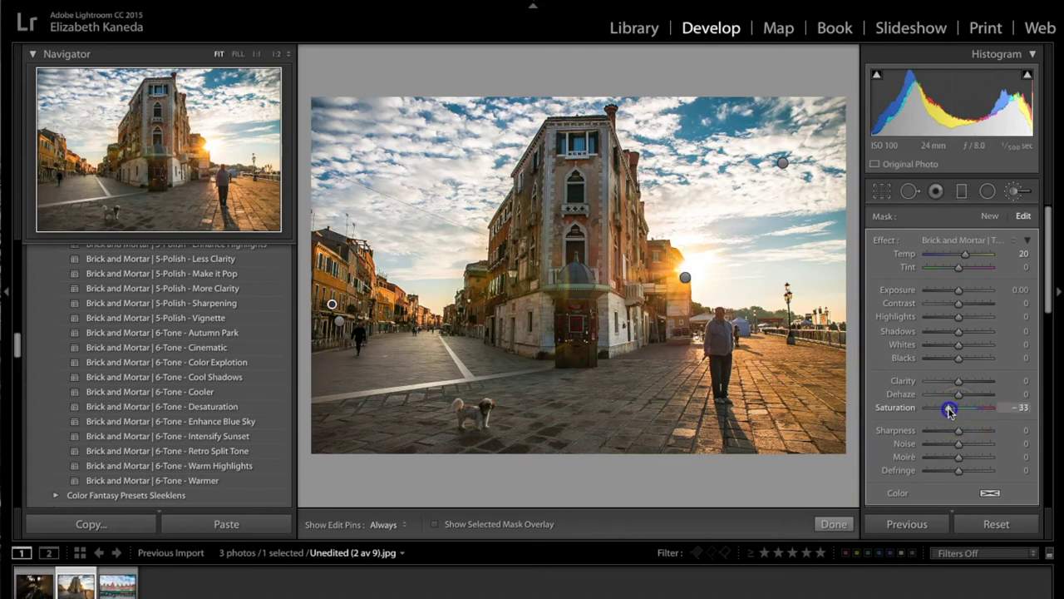
key("h")
key("h")
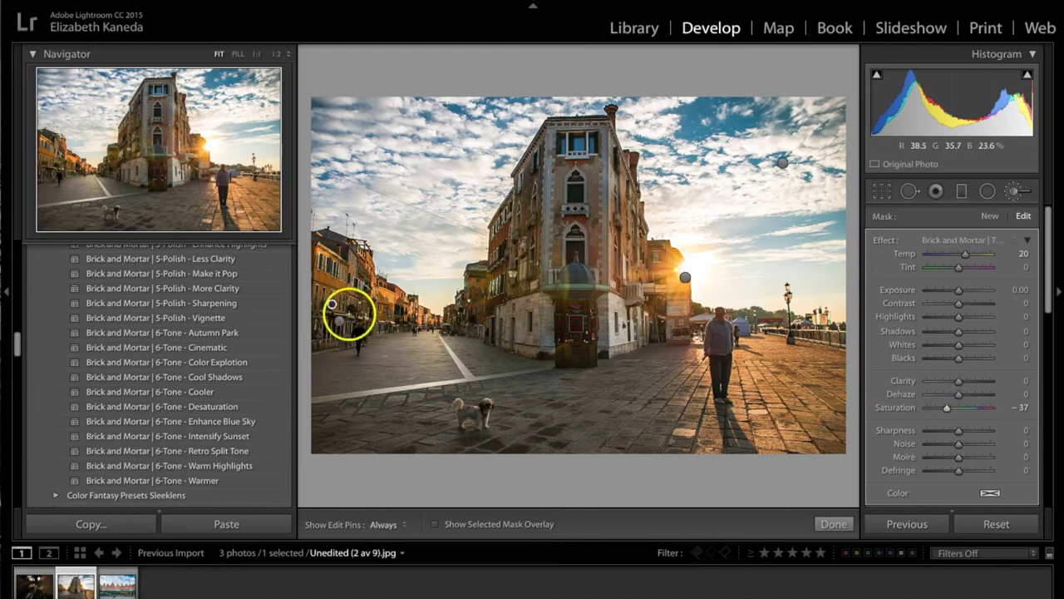
left_click(1021, 194)
Compare the corner building photo before and after editing, first side by side and then by toggling the full-size view.
left_click(341, 525)
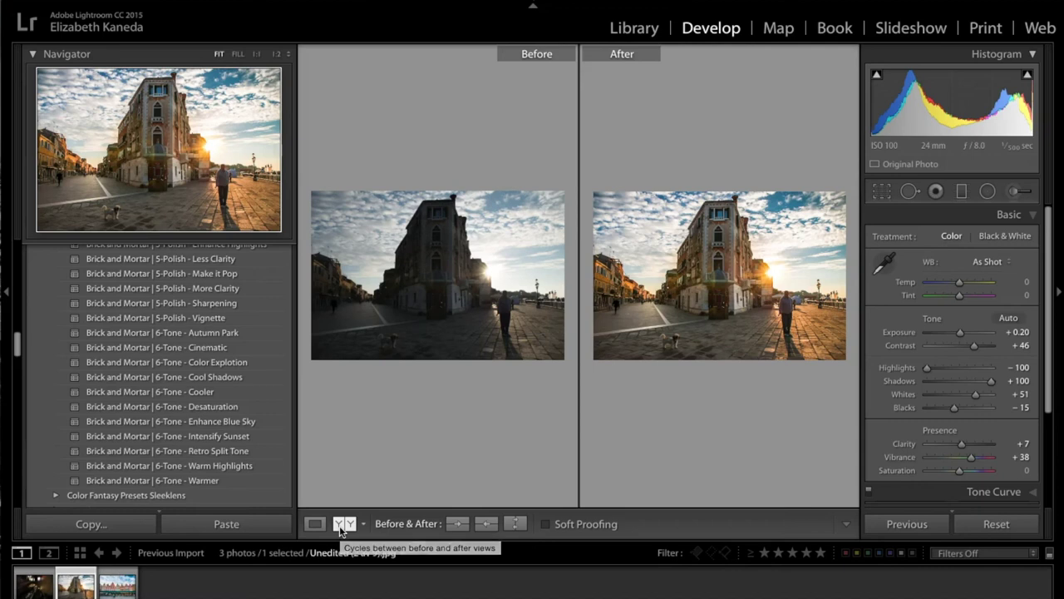
left_click(315, 529)
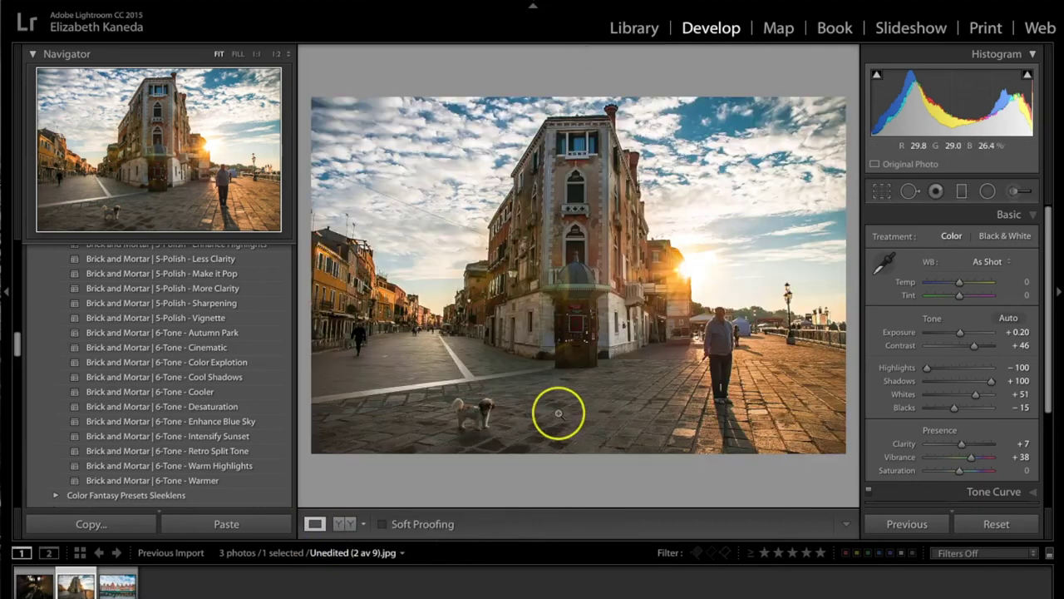
key("backslash")
key("backslash")
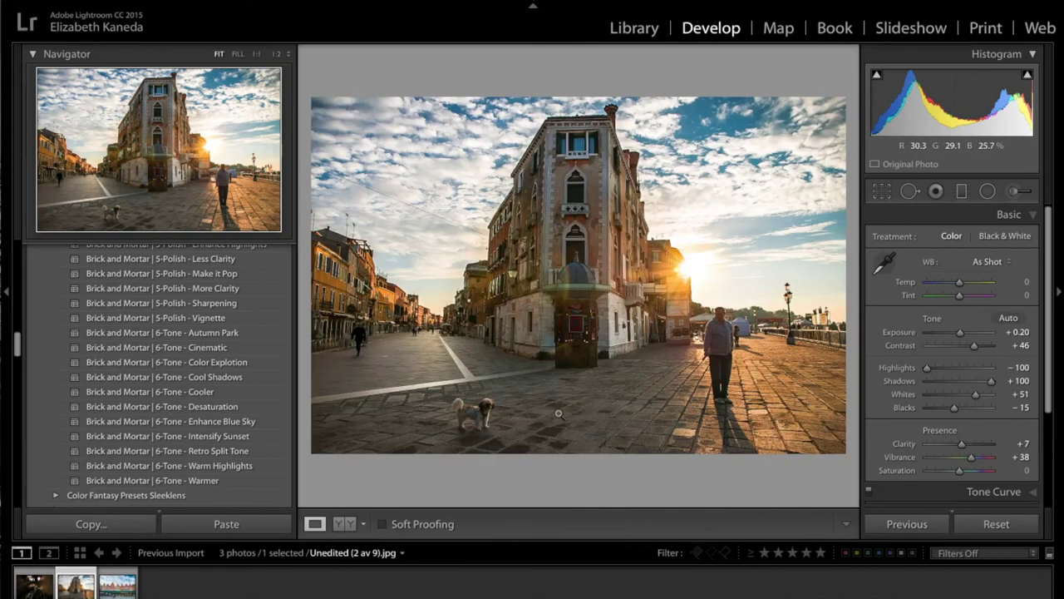
key("backslash")
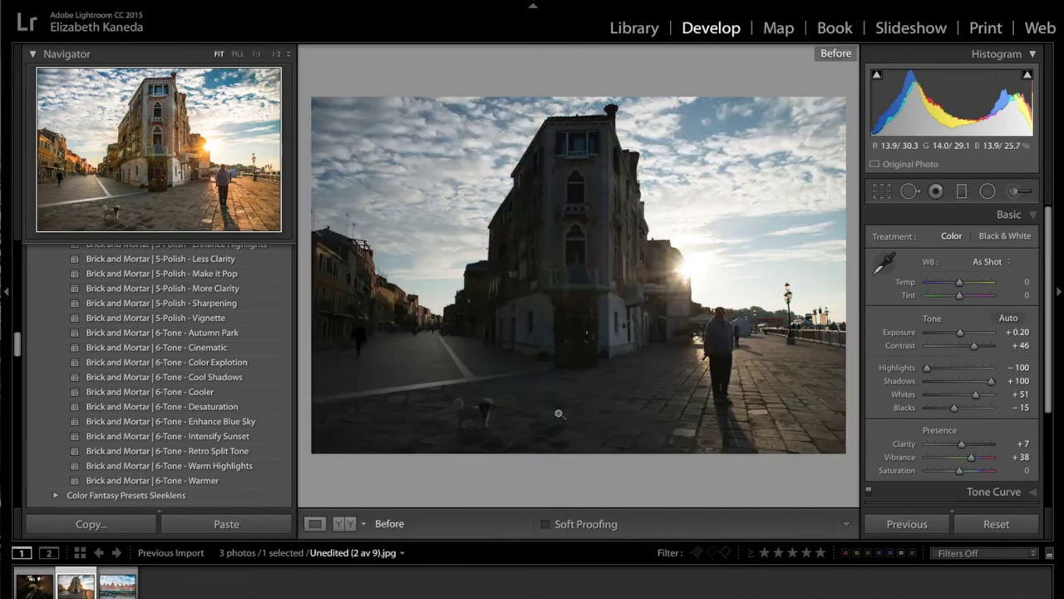
key("backslash")
key("backslash")
key("backslash")
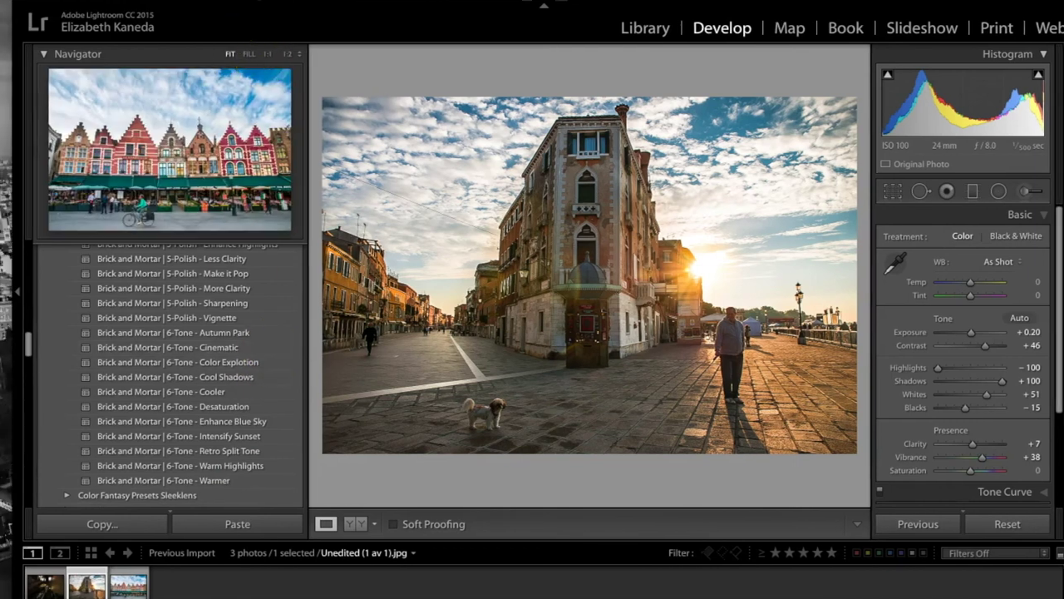
Open the dark metro station photo and apply the "Brick and Mortar | 4-Exposure - Brighter" and "Brighter Shadows" presets.
key("Left")
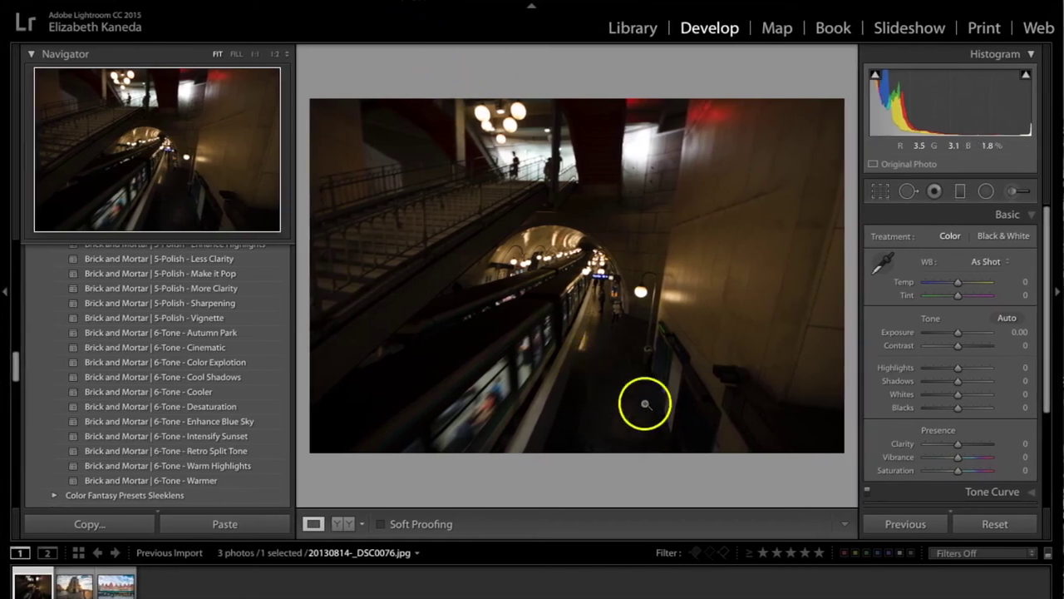
scroll(214, 426, "up", 4)
scroll(214, 426, "up", 5)
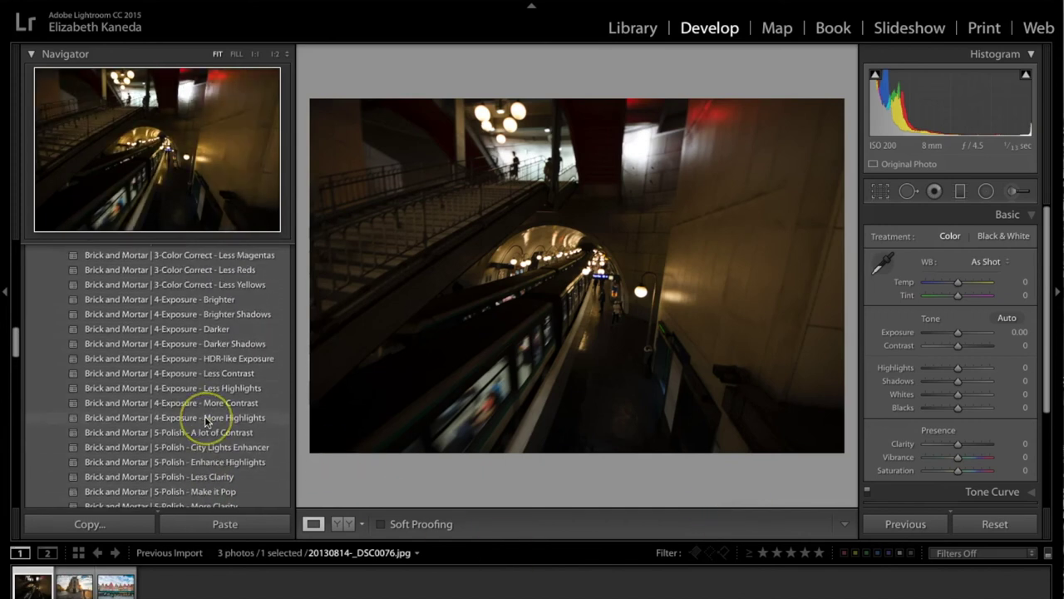
left_click(207, 336)
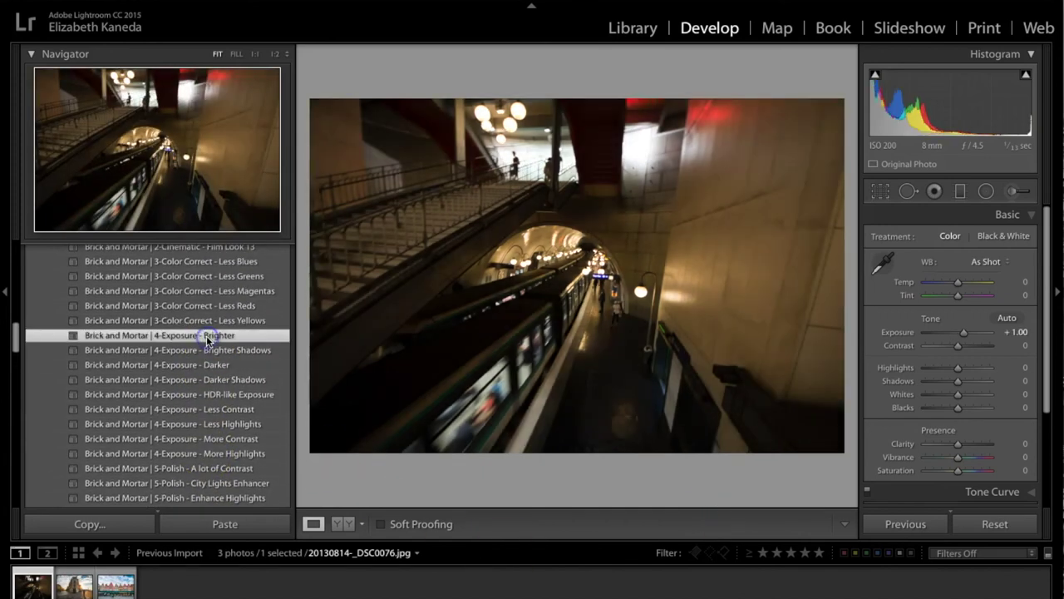
left_click(206, 342)
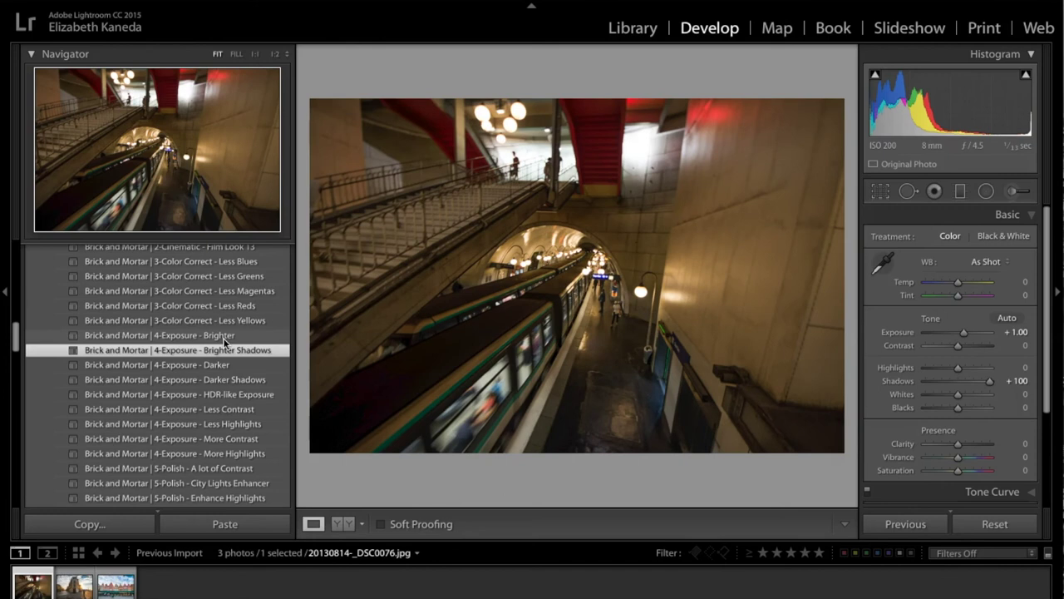
Apply the "Brick and Mortar | 5-Polish - Sharpening" and "5-Polish - More Clarity" presets to the metro photo.
scroll(183, 399, "down", 5)
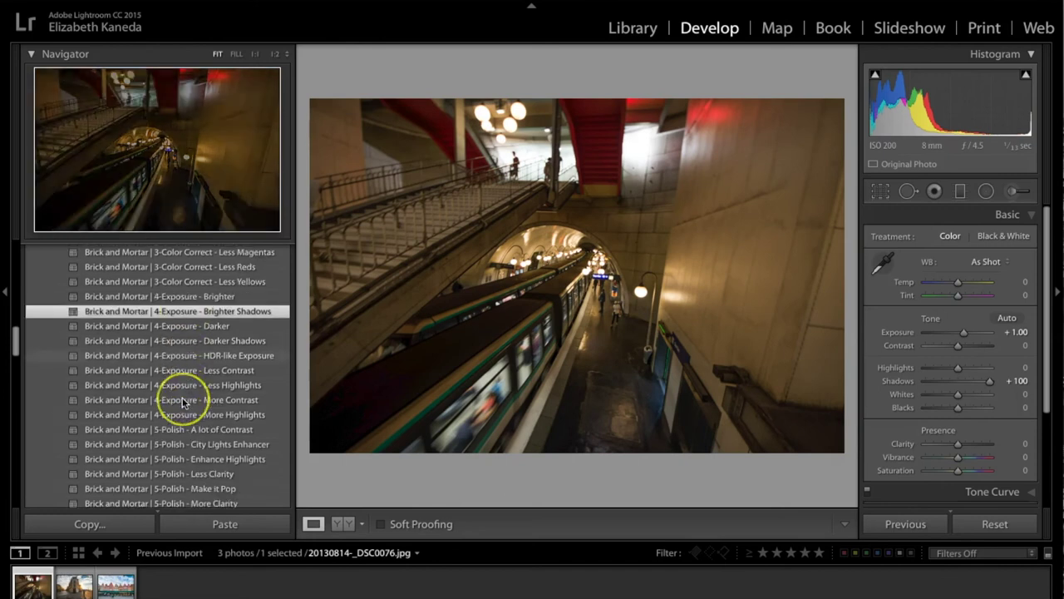
left_click(189, 430)
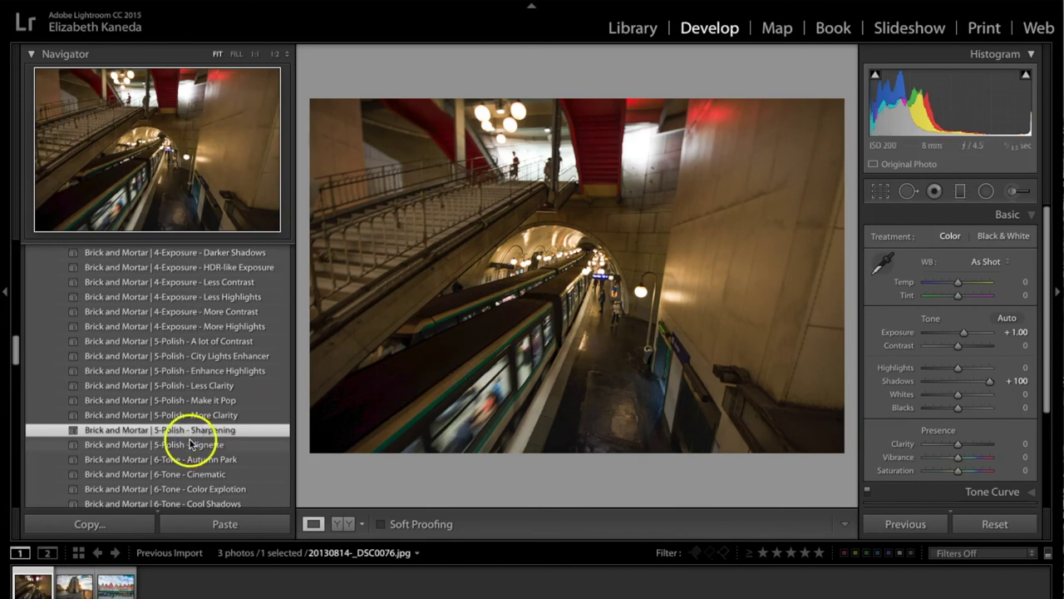
left_click(187, 415)
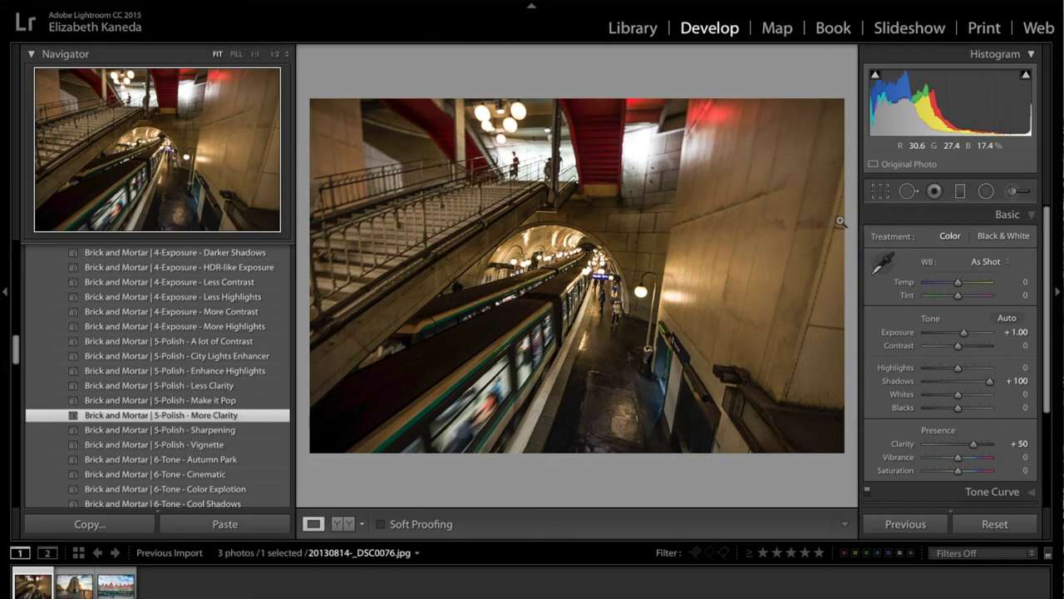
Create a brush mask with the "Brick and Mortar | Enhance - City Lights" effect and paint it over the train windows and tunnel lights.
left_click(1016, 192)
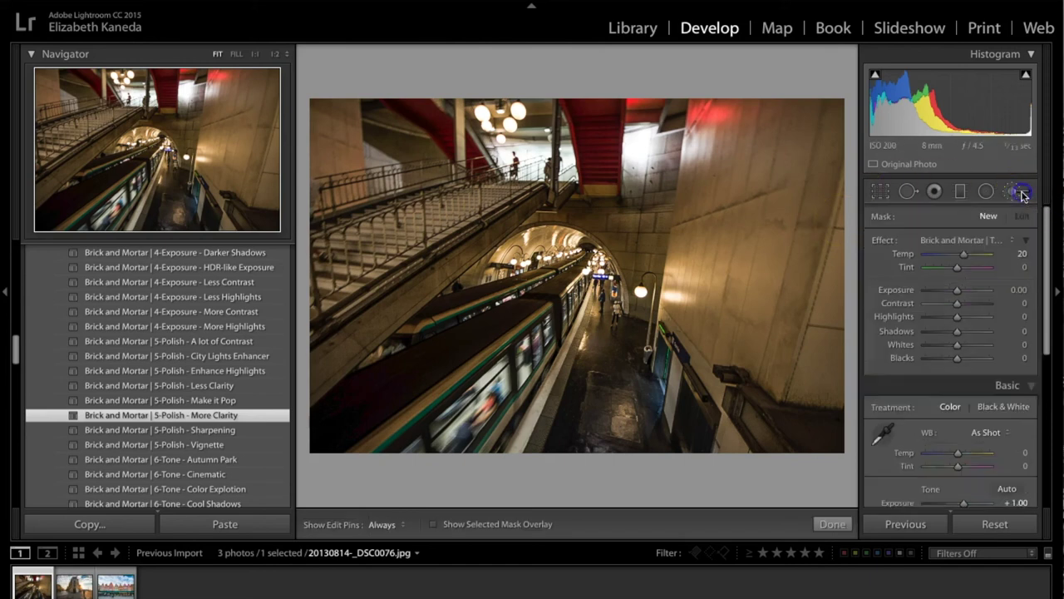
left_click(986, 218)
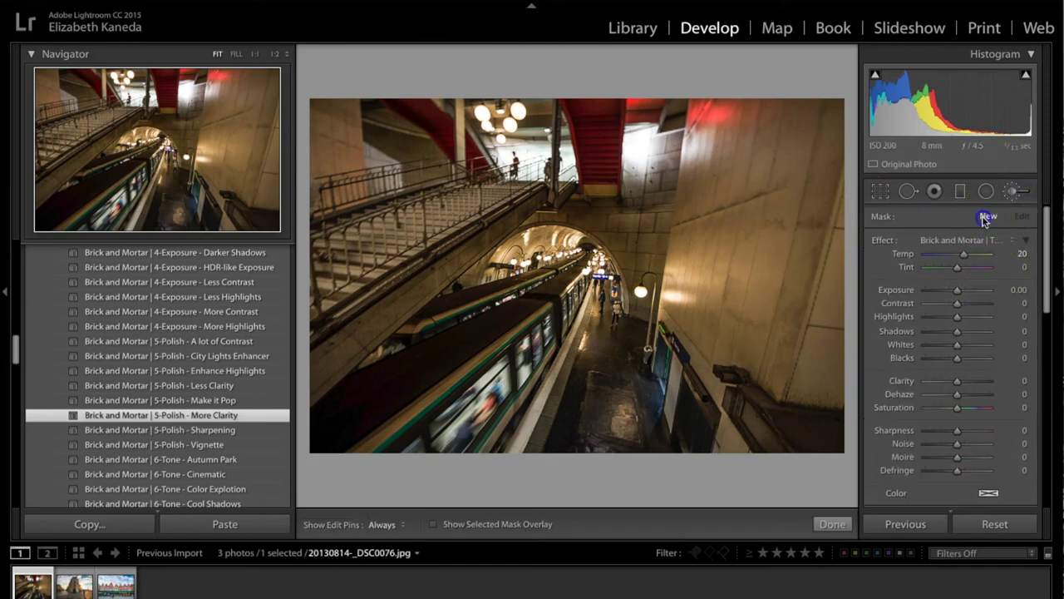
left_click(978, 235)
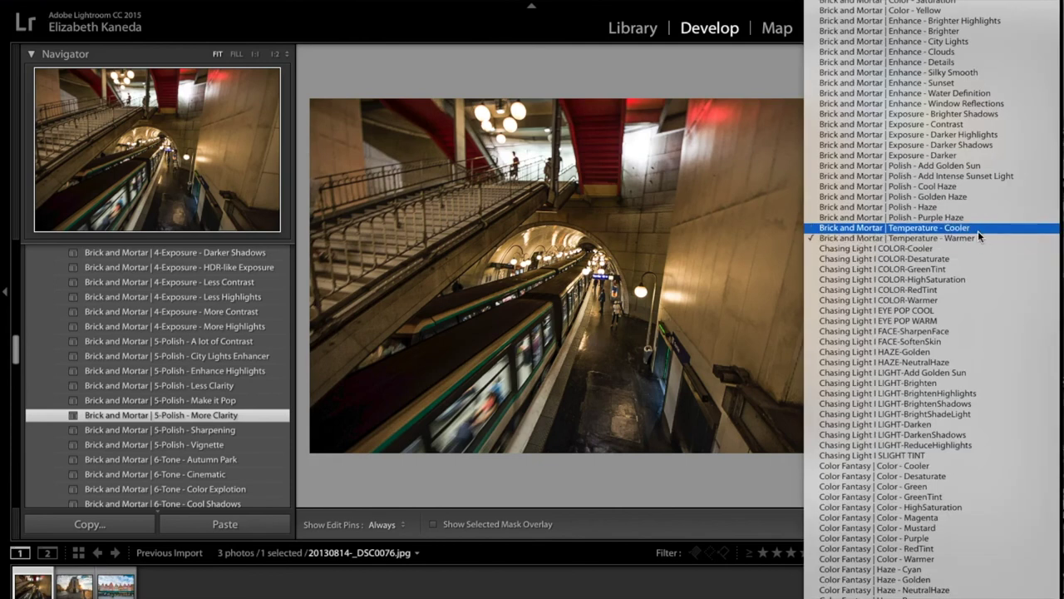
scroll(978, 230, "up", 5)
scroll(978, 231, "up", 1)
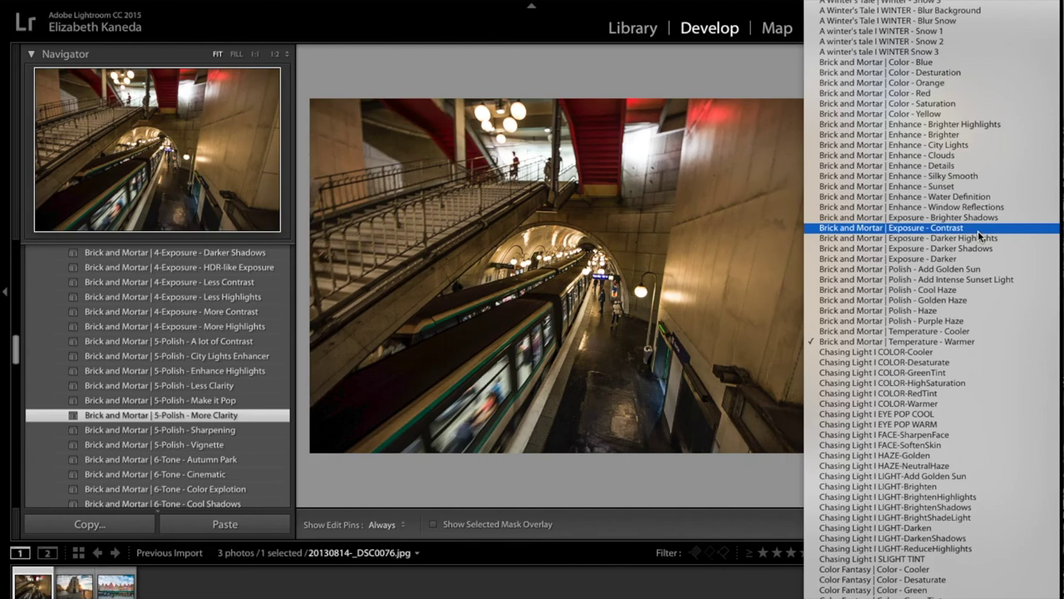
left_click(969, 146)
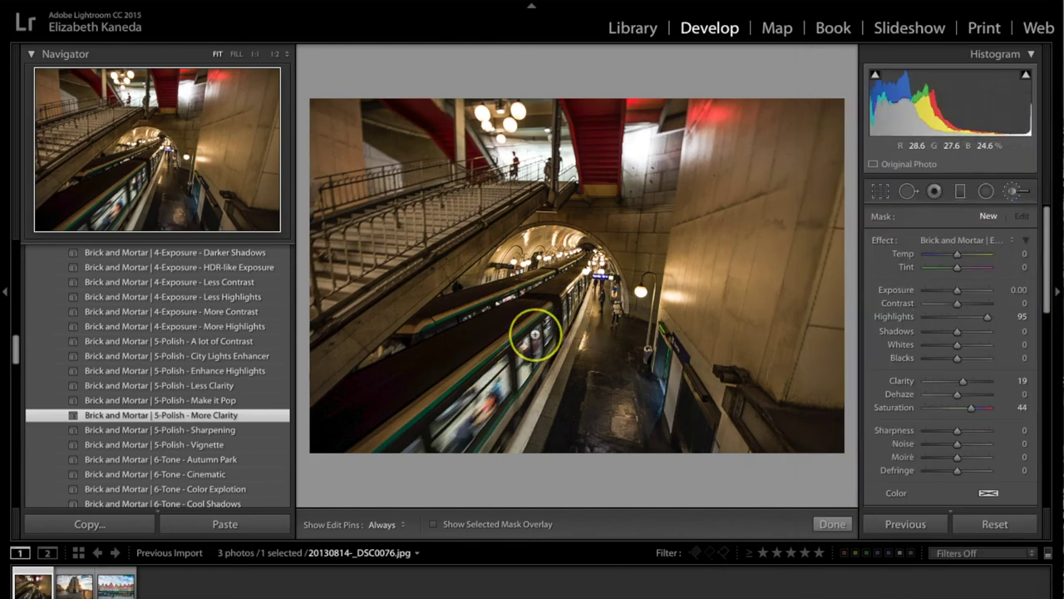
mouse_move(529, 344)
left_mouse_down()
mouse_move(458, 469)
mouse_move(476, 425)
mouse_move(465, 431)
mouse_move(524, 352)
mouse_move(444, 448)
mouse_move(547, 327)
mouse_move(522, 370)
mouse_move(461, 426)
mouse_move(515, 378)
left_mouse_up()
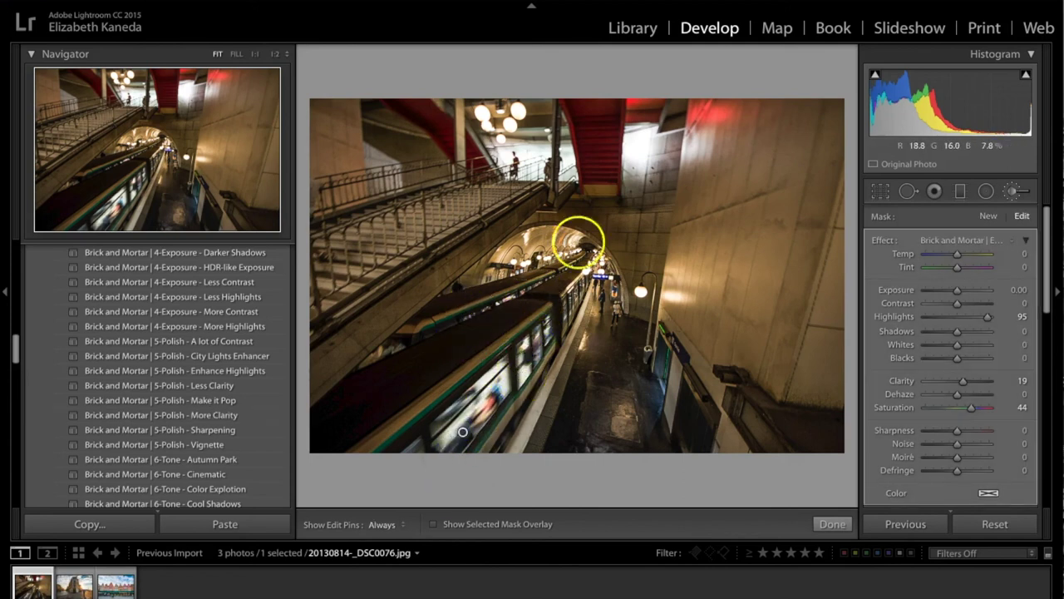
key("h")
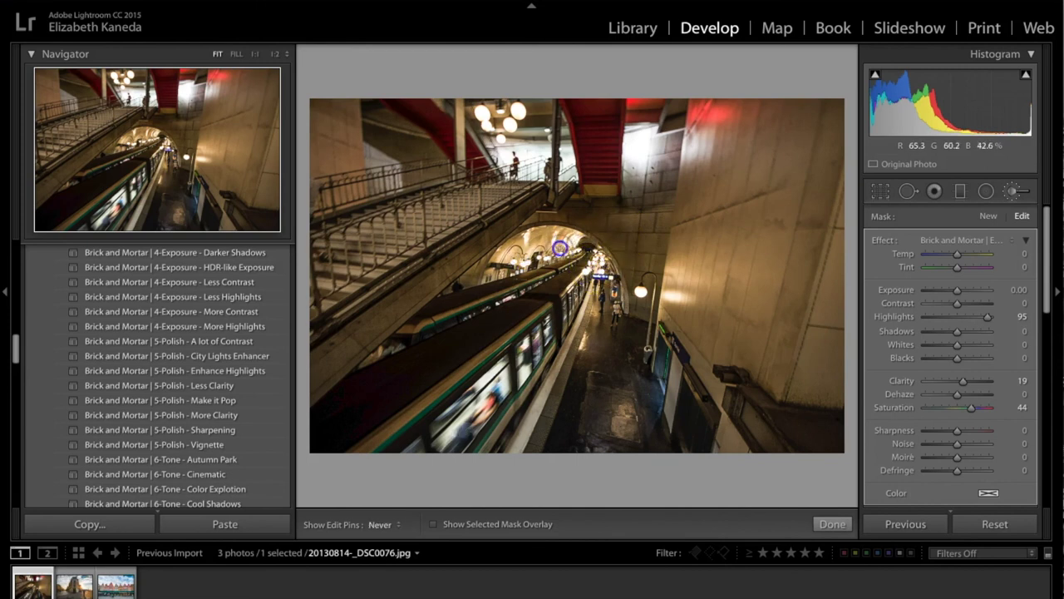
key("h")
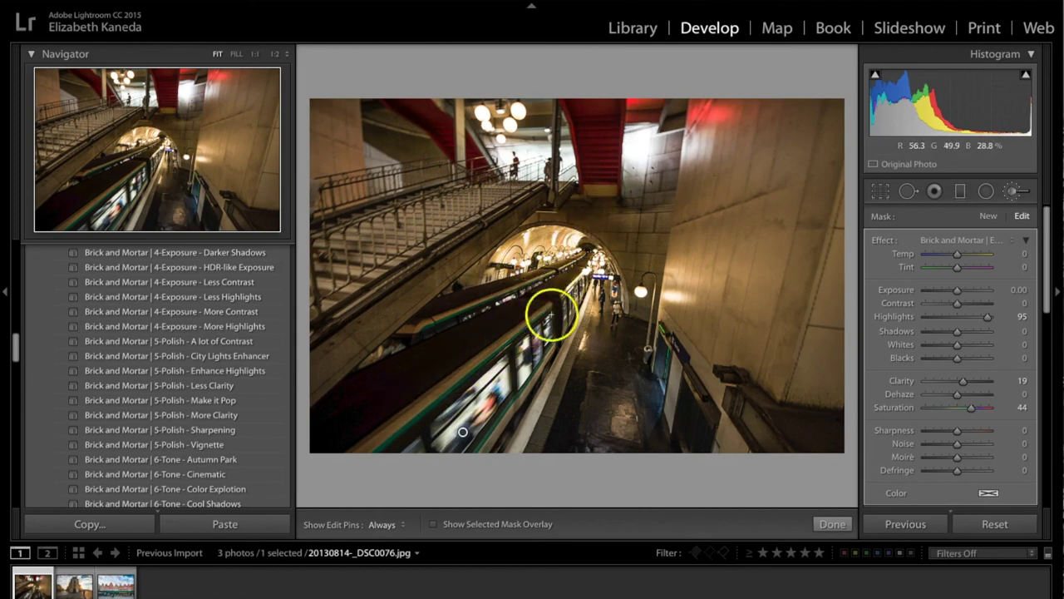
key("h")
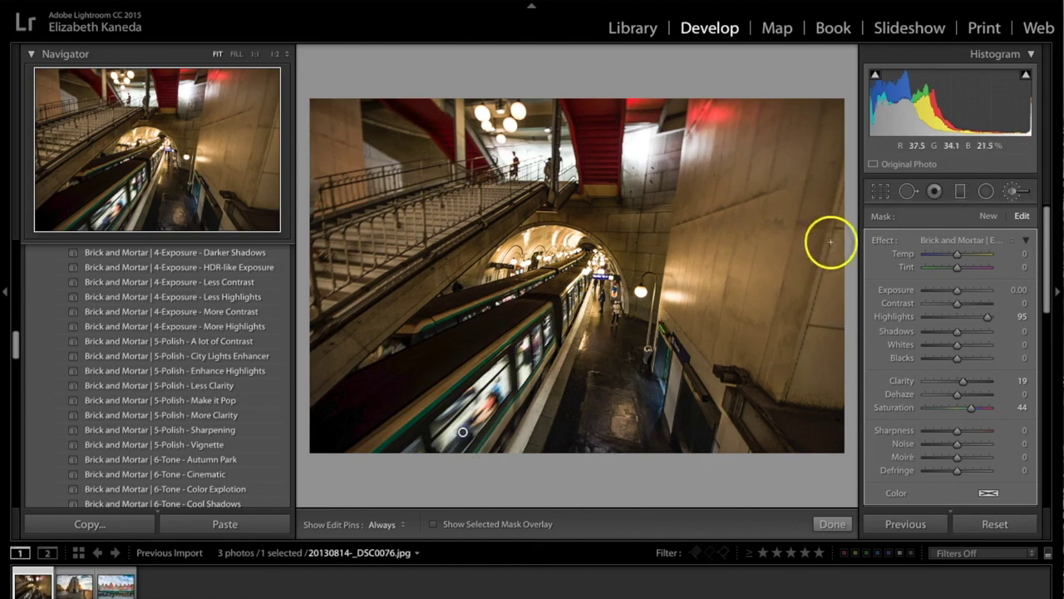
left_click(1014, 195)
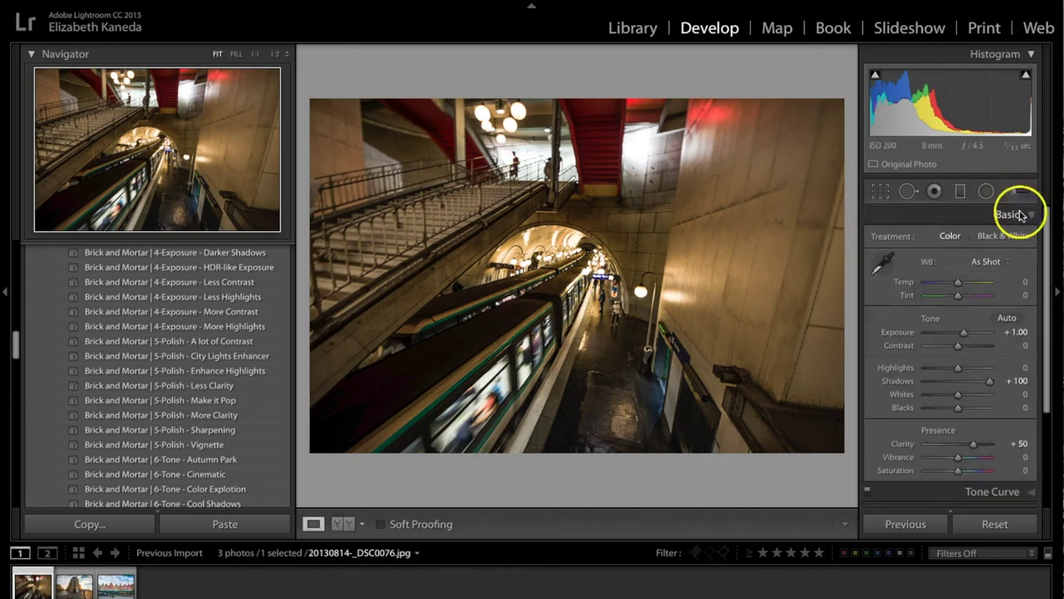
Set the metro photo's Exposure to +1.55 and Contrast to +34.
left_click(964, 333)
left_click_drag(965, 332, 968, 346)
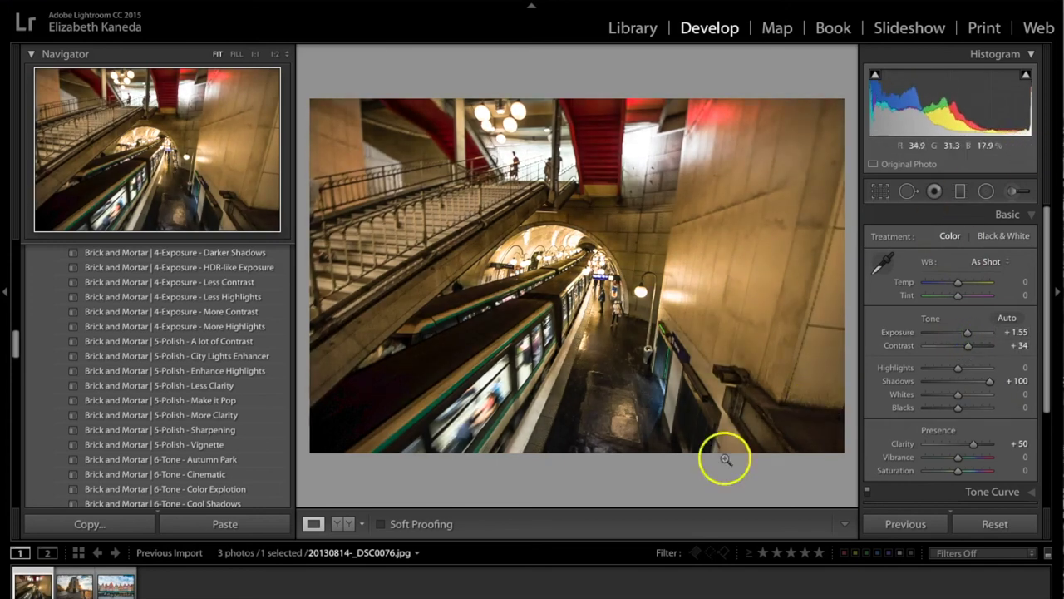
Compare the metro photo before and after side by side, and open the gabled houses photo in the same view.
left_click(343, 524)
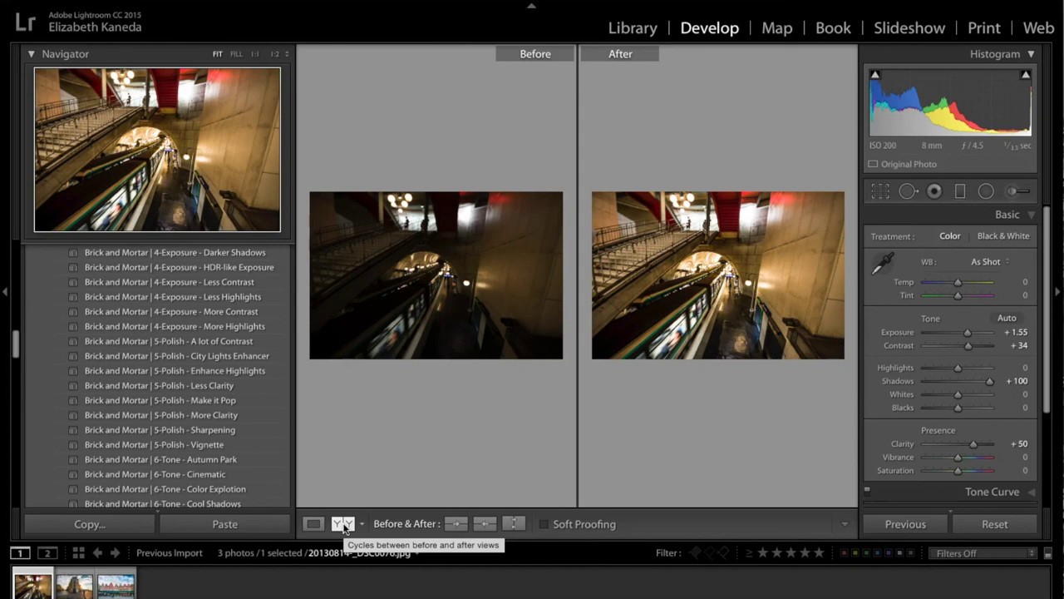
left_click(116, 582)
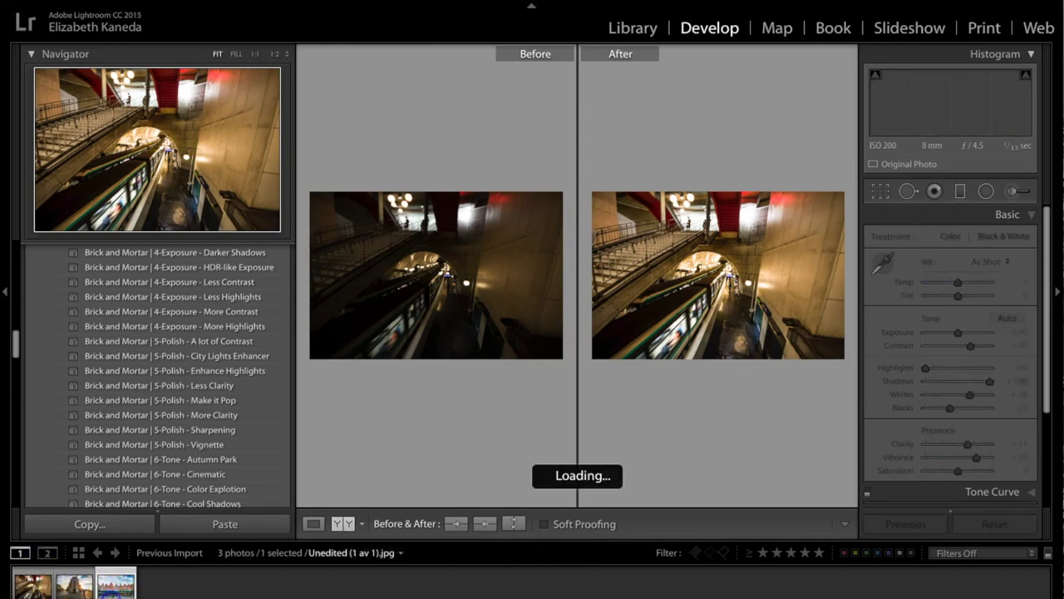